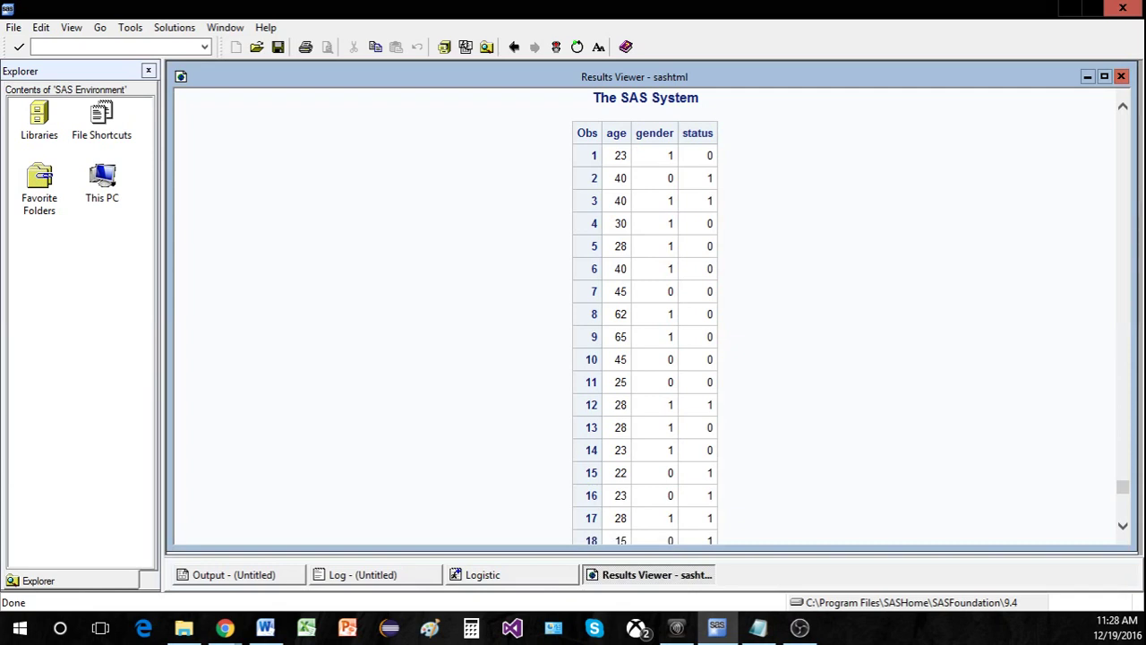
Switch to the Word document and review which error and linearity assumptions apply to SLR/MLR and to logistic regression
{"action": "key", "text": "alt+Tab"}
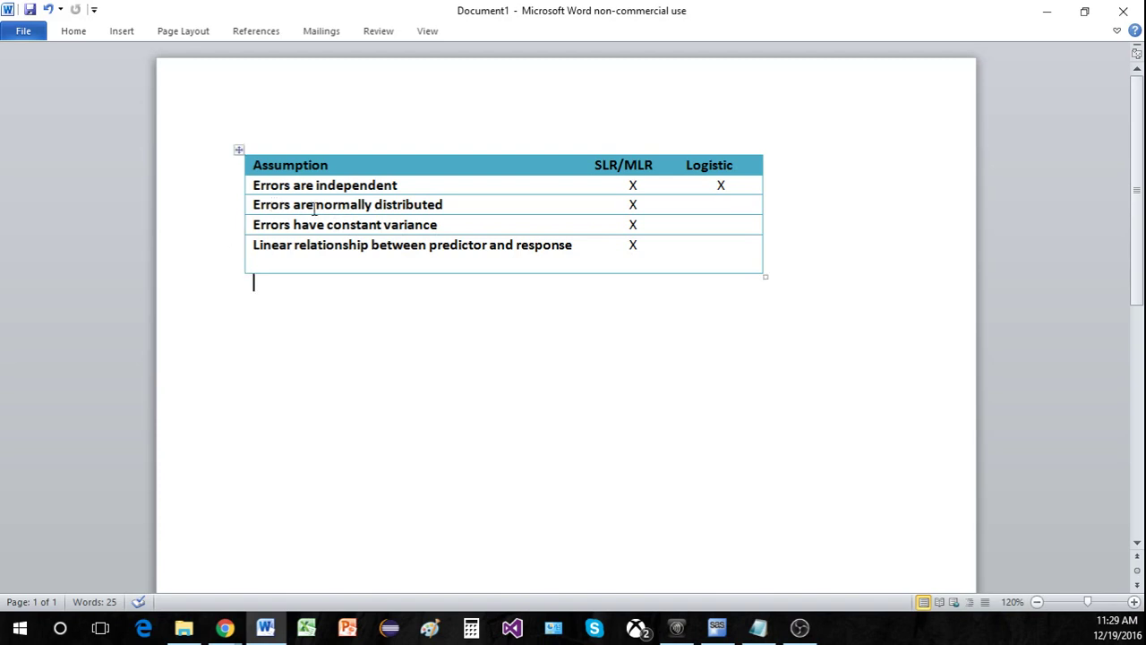
{"action": "left_click_drag", "start_coordinate": [254, 224], "coordinate": [438, 225]}
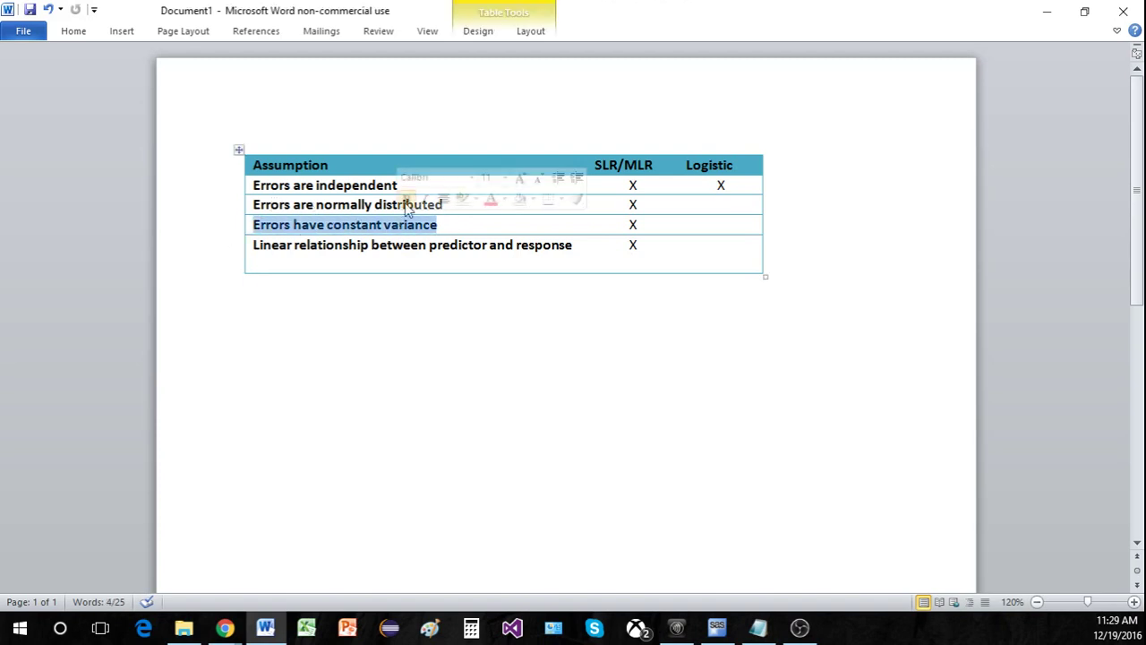
{"action": "left_click_drag", "start_coordinate": [274, 204], "coordinate": [444, 205]}
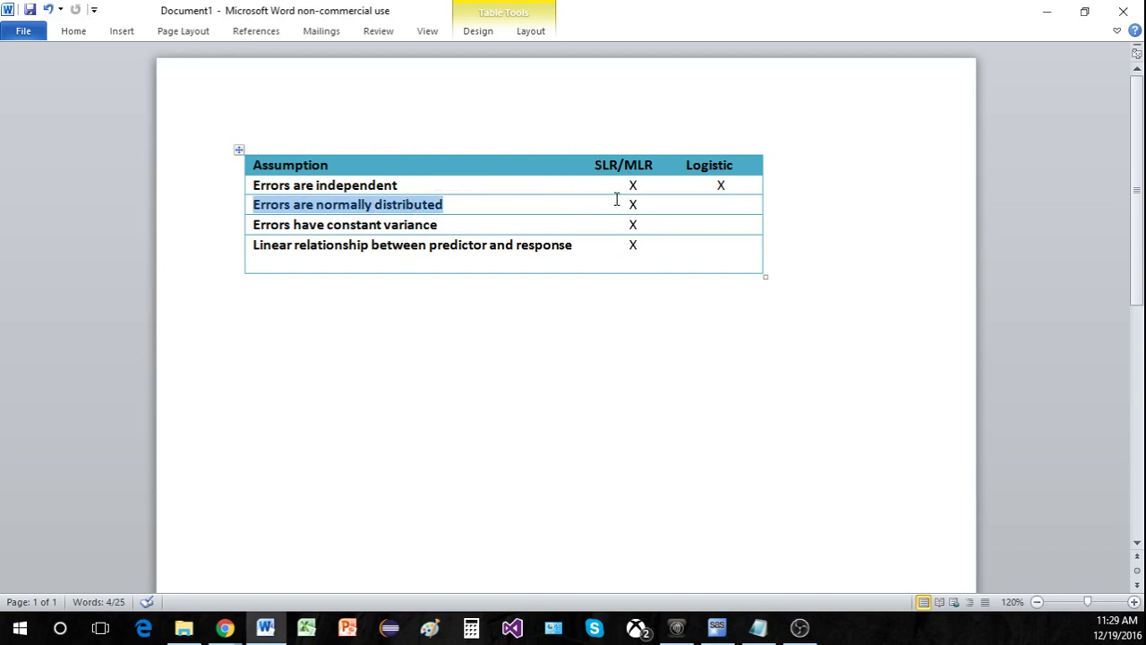
{"action": "left_click", "coordinate": [618, 251]}
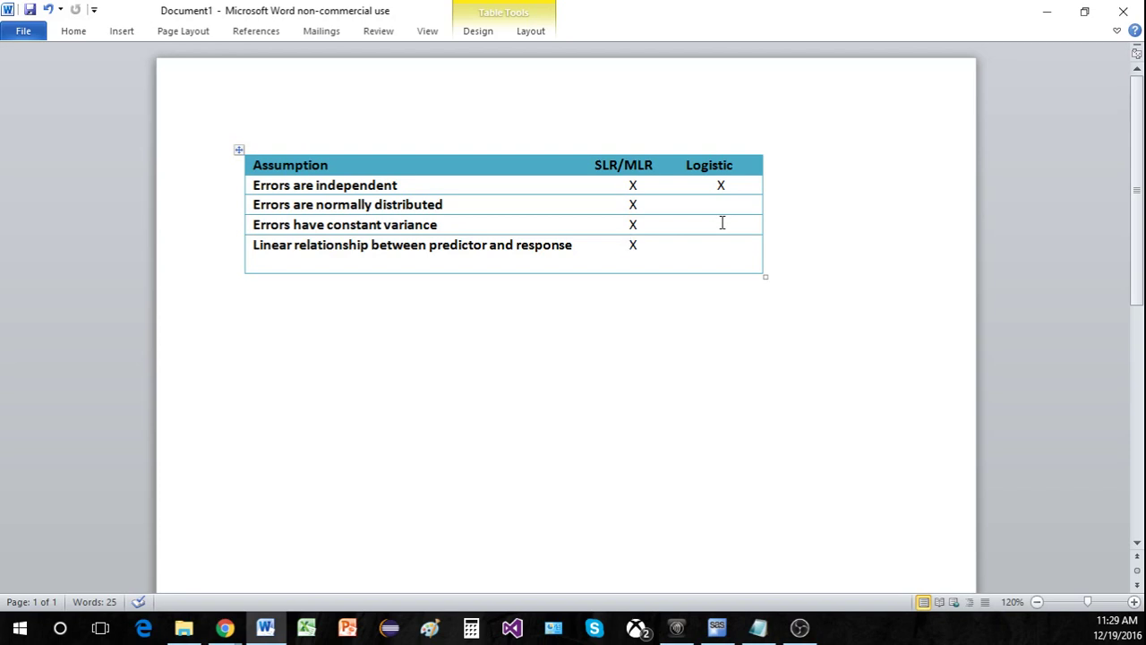
{"action": "left_click_drag", "start_coordinate": [708, 190], "coordinate": [727, 186]}
{"action": "left_click", "coordinate": [715, 235]}
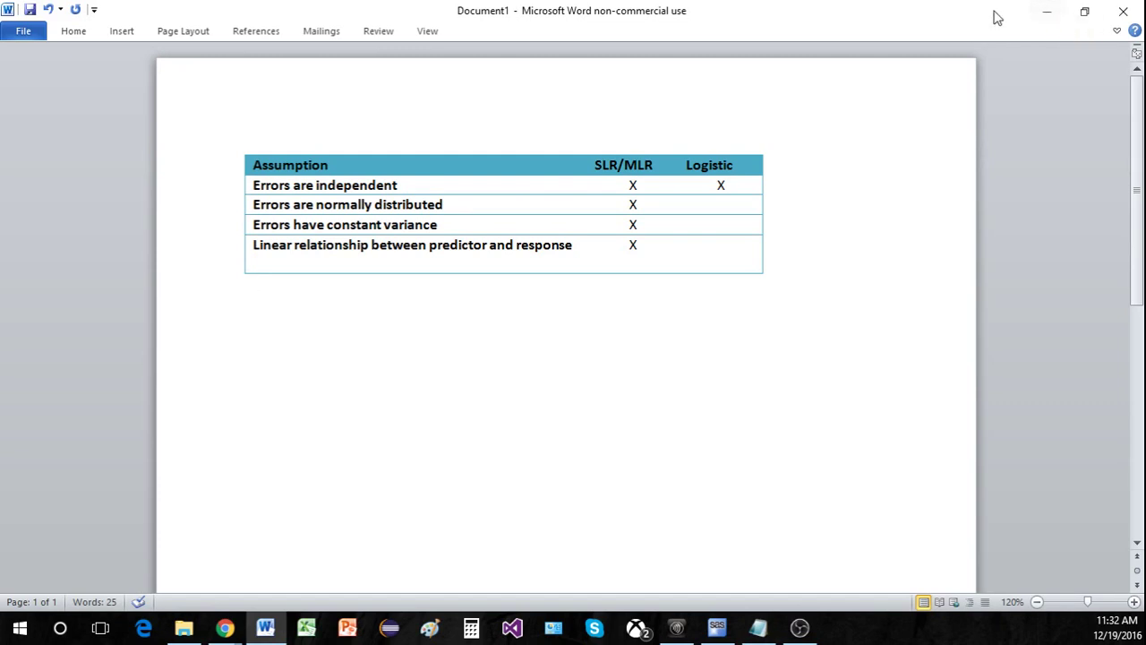
Return to the Logistic program in SAS and add the line "MLR: Y = B0 + B1*X1 + B2*X2 + E" below the existing code
{"action": "left_click", "coordinate": [1047, 11]}
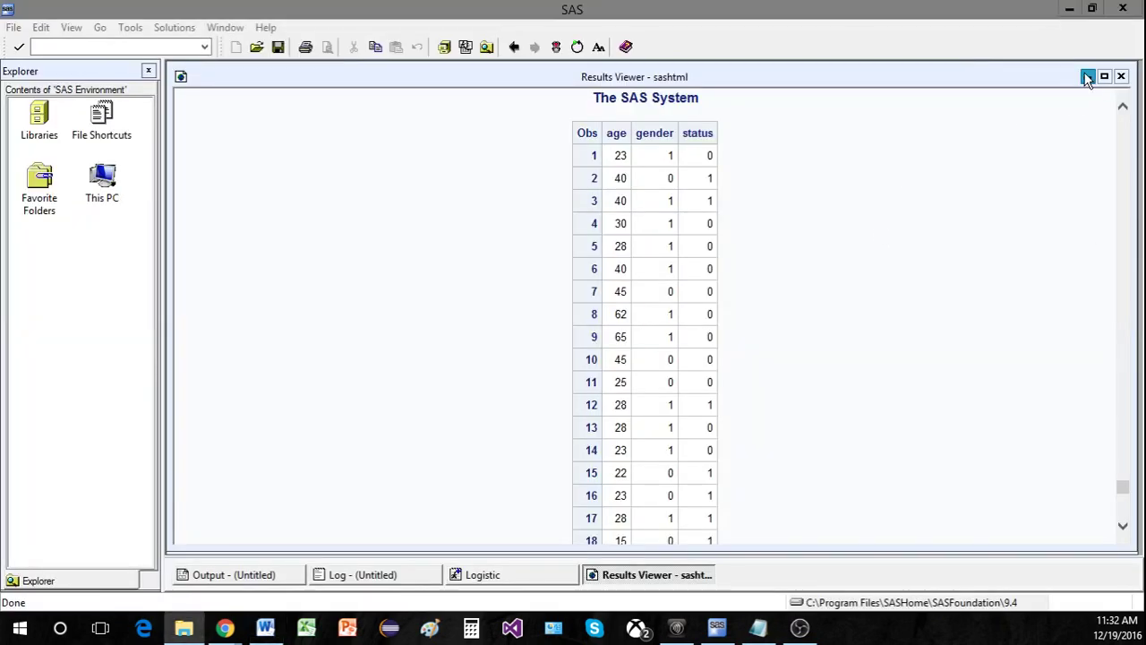
{"action": "left_click", "coordinate": [1087, 76]}
{"action": "left_click", "coordinate": [404, 357]}
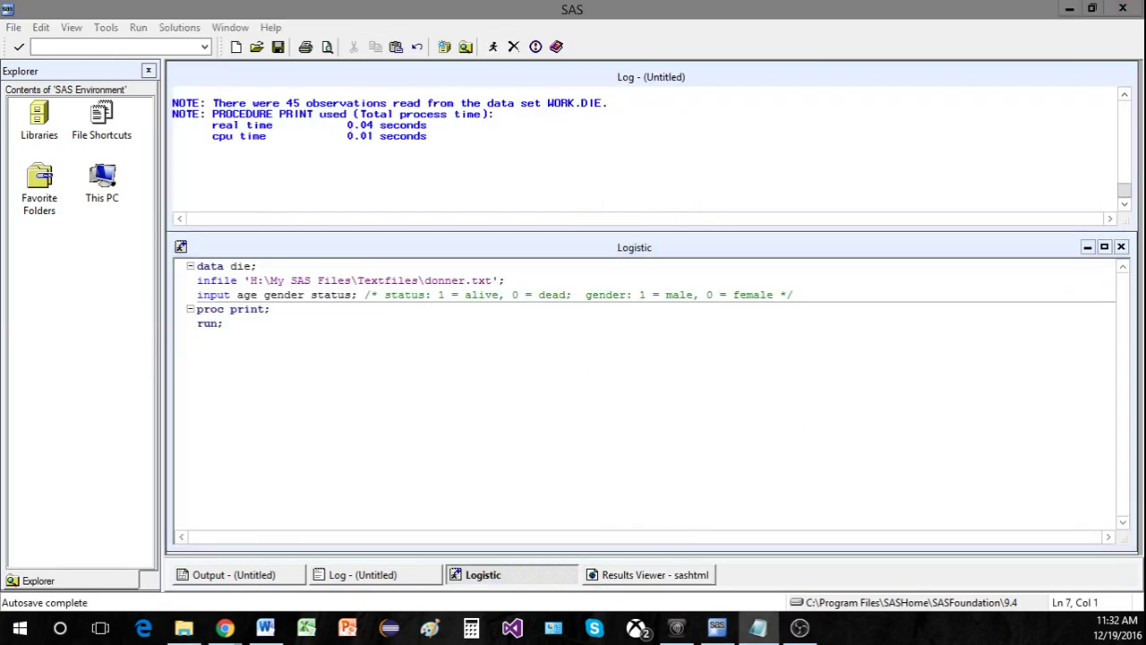
{"action": "left_click", "coordinate": [570, 376]}
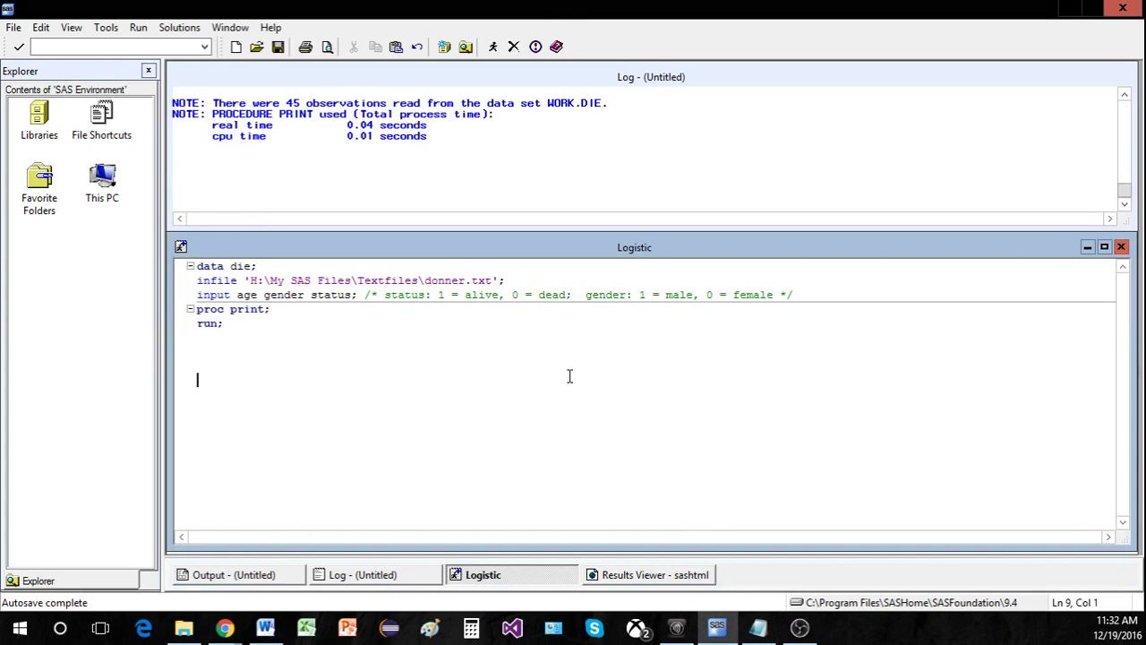
{"action": "type", "text": "MLR:  Y = B0 + B1*X1 + B2*X2 + E"}
Turn the MLR equation line into a comment by enclosing it in /* and */
{"action": "left_click_drag", "start_coordinate": [199, 380], "coordinate": [215, 398]}
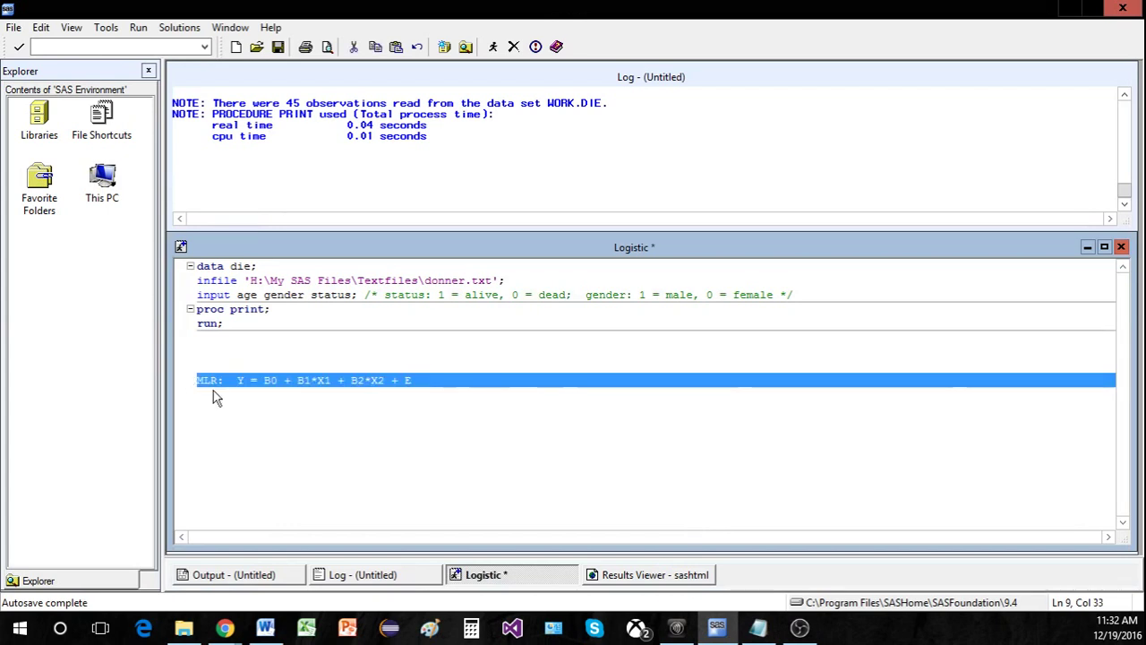
{"action": "key", "text": "Home"}
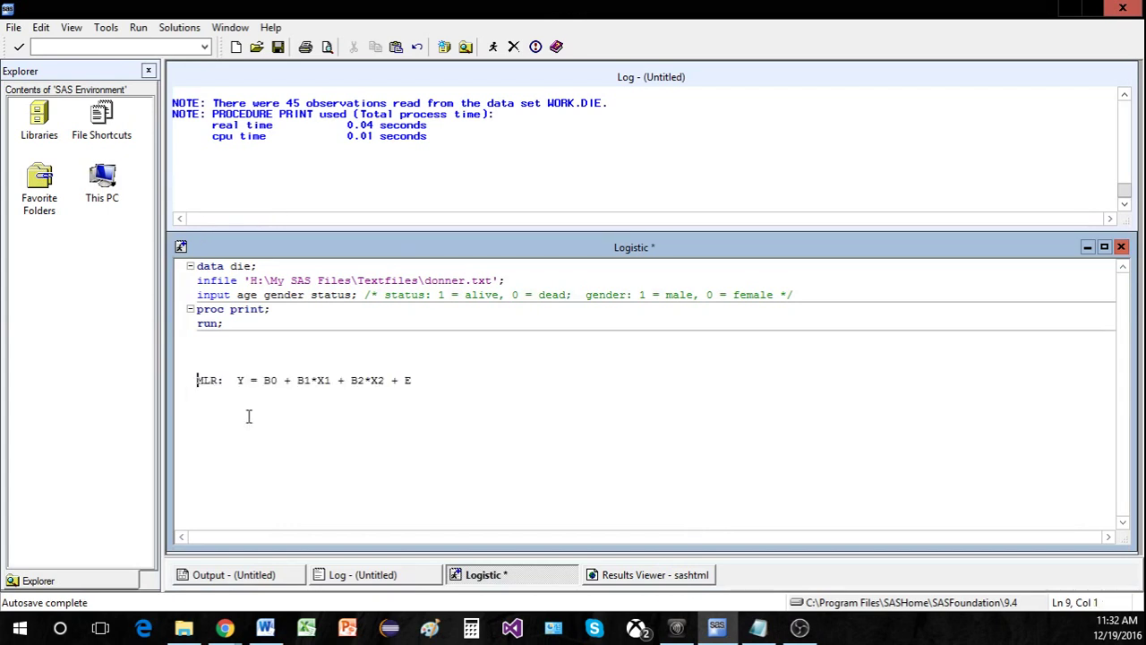
{"action": "type", "text": "/ *"}
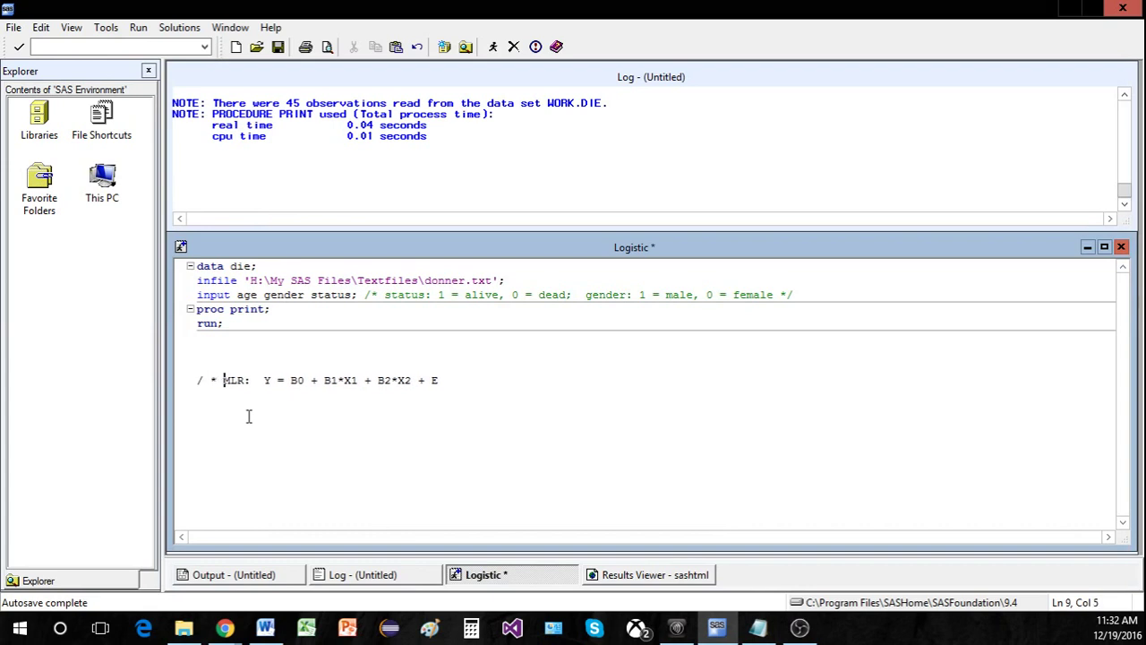
{"action": "key", "text": "Left"}
{"action": "key", "text": "Left"}
{"action": "key", "text": "BackSpace"}
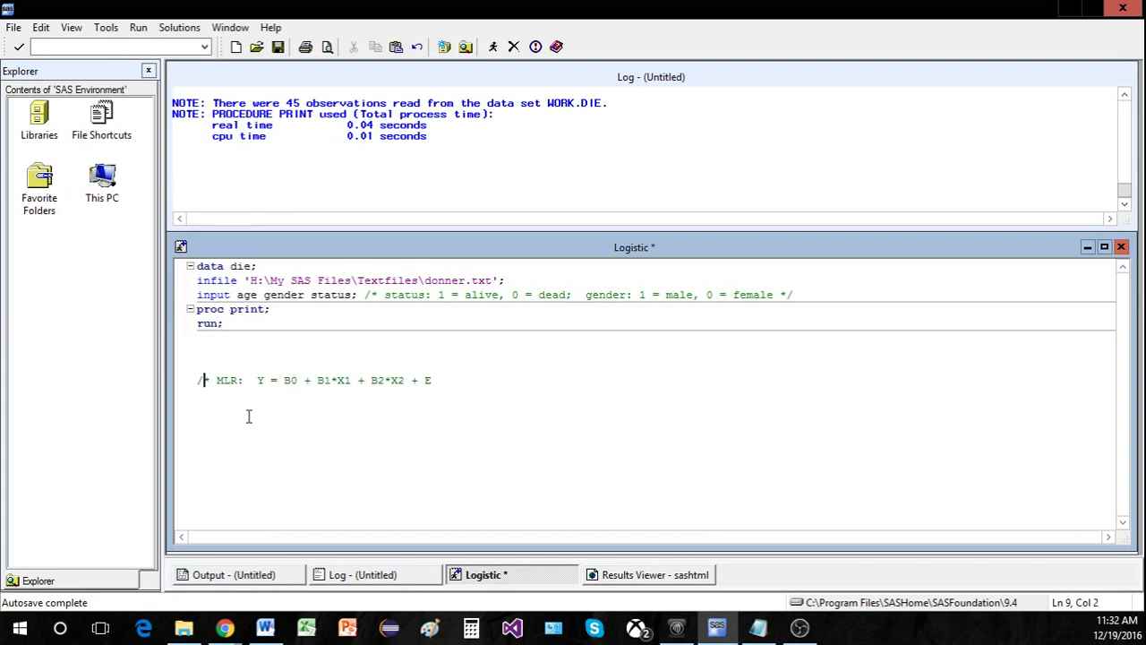
{"action": "key", "text": "End"}
{"action": "type", "text": "*/"}
Examine the intercept, predictor and error terms of the MLR equation one by one
{"action": "double_click", "coordinate": [298, 379]}
{"action": "double_click", "coordinate": [322, 381]}
{"action": "double_click", "coordinate": [342, 380]}
{"action": "double_click", "coordinate": [376, 380]}
{"action": "double_click", "coordinate": [398, 381]}
{"action": "left_click", "coordinate": [423, 405]}
{"action": "left_click", "coordinate": [481, 380]}
{"action": "key", "text": "shift+Left"}
{"action": "key", "text": "shift+Left"}
{"action": "key", "text": "shift+Left"}
{"action": "key", "text": "shift+Left"}
{"action": "key", "text": "shift+Left"}
{"action": "key", "text": "End"}
{"action": "double_click", "coordinate": [428, 381]}
{"action": "key", "text": "End"}
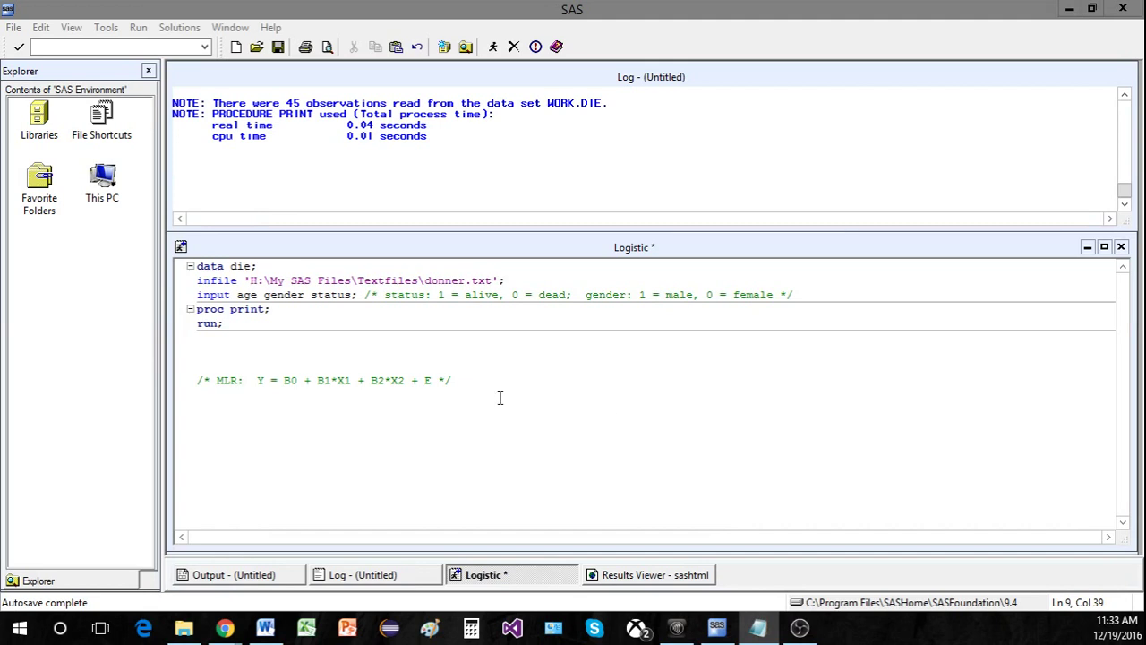
Add the comment "Logistic Model: ln(P/(1 - P)) = B0 + B1*X1 + B2*X2" two lines below the MLR comment and save the program
{"action": "key", "text": "Return"}
{"action": "key", "text": "Return"}
{"action": "type", "text": "/*  */"}
{"action": "key", "text": "Left"}
{"action": "key", "text": "Left"}
{"action": "key", "text": "Left"}
{"action": "type", "text": "Logistic Model:  ln(P/(1 - P)) = B0 + B1*X1 + B2*X2"}
{"action": "left_click", "coordinate": [446, 410]}
{"action": "key", "text": "ctrl+s"}
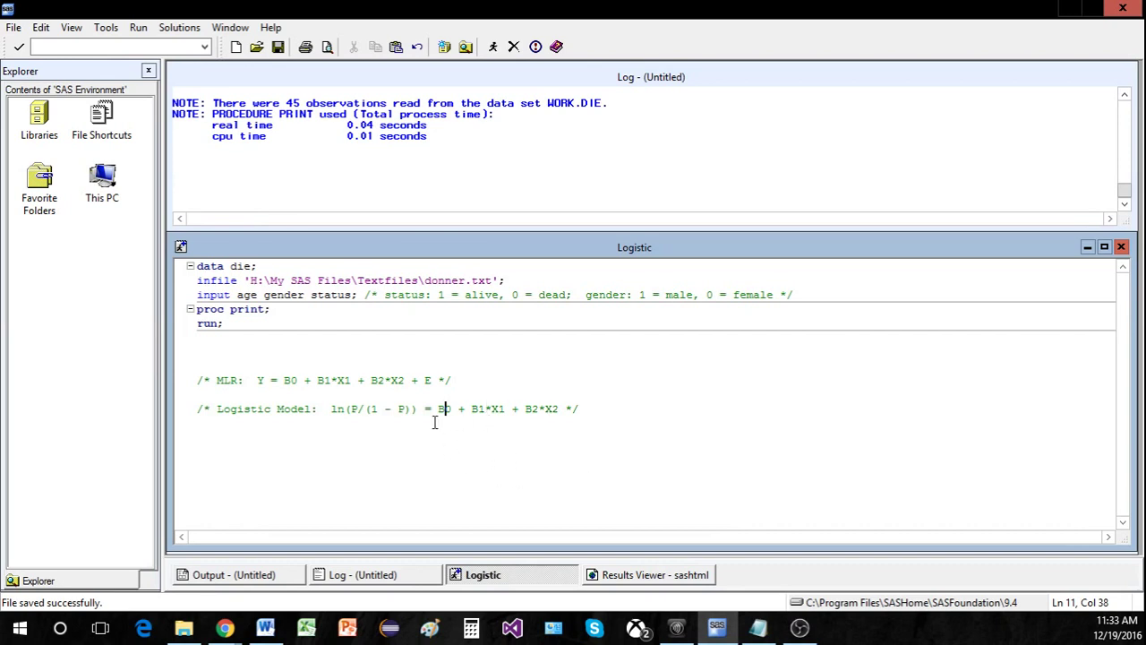
Examine both sides of the logistic model equation, the log-odds expression and the linear predictor
{"action": "left_click_drag", "start_coordinate": [330, 409], "coordinate": [417, 409]}
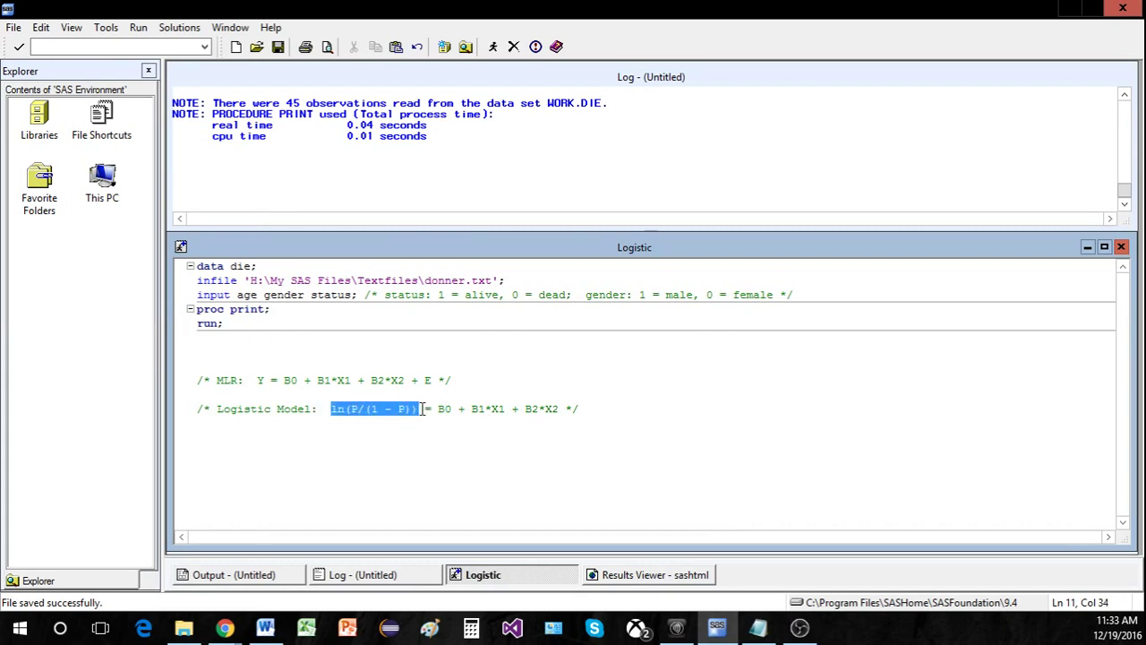
{"action": "left_click", "coordinate": [390, 409]}
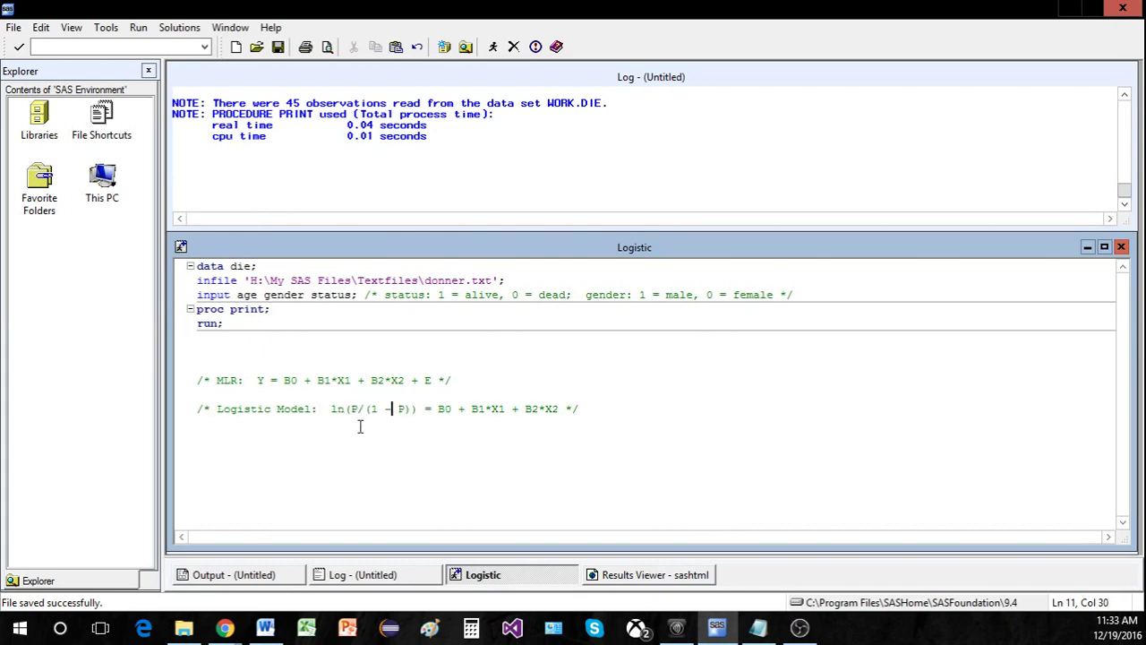
{"action": "left_click_drag", "start_coordinate": [361, 409], "coordinate": [351, 409]}
{"action": "left_click", "coordinate": [411, 412]}
{"action": "left_click_drag", "start_coordinate": [437, 409], "coordinate": [560, 410]}
{"action": "key", "text": "End"}
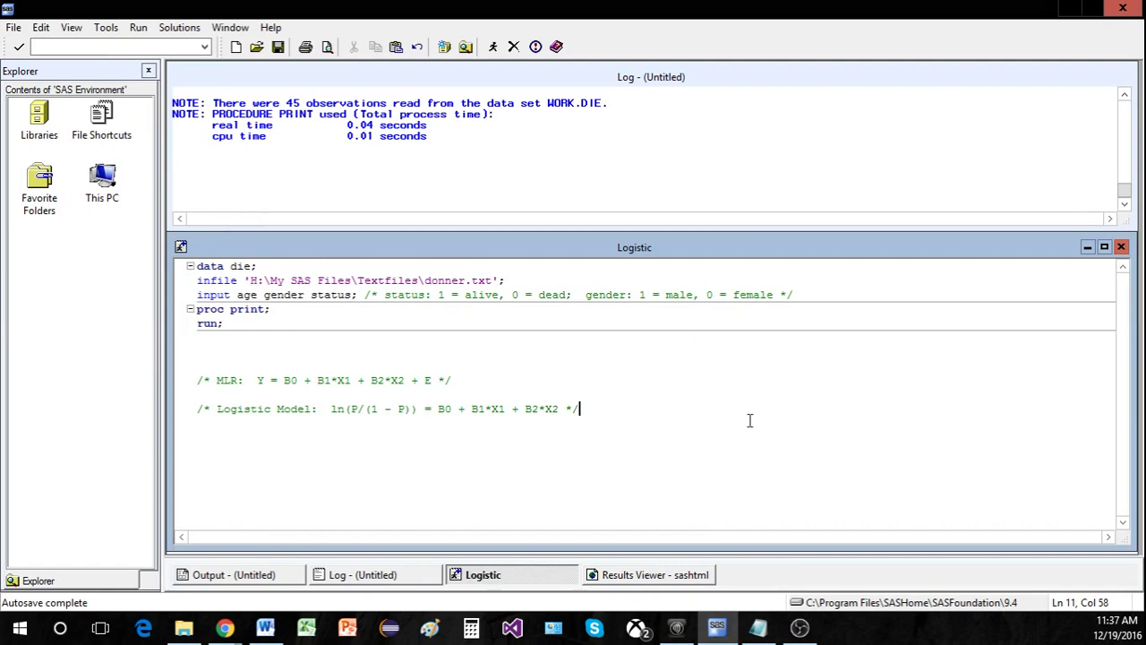
{"action": "left_click_drag", "start_coordinate": [325, 408], "coordinate": [564, 409]}
Add the comment "Odds: P/(1 - P) = e^(B0 + B1*X1 + B2*X2)" two lines below the logistic model comment and save the program
{"action": "left_click", "coordinate": [660, 408]}
{"action": "key", "text": "Return"}
{"action": "key", "text": "Return"}
{"action": "type", "text": "/*  */"}
{"action": "key", "text": "Left"}
{"action": "key", "text": "Left"}
{"action": "key", "text": "Left"}
{"action": "type", "text": "Odds:  P/(1 - P) = e^(B0 + B1*X1 + B2*X2)"}
{"action": "left_click", "coordinate": [331, 438]}
{"action": "key", "text": "ctrl+s"}
Compare the logarithm in the logistic model with the odds and the exponent in the odds equation
{"action": "left_click", "coordinate": [258, 438]}
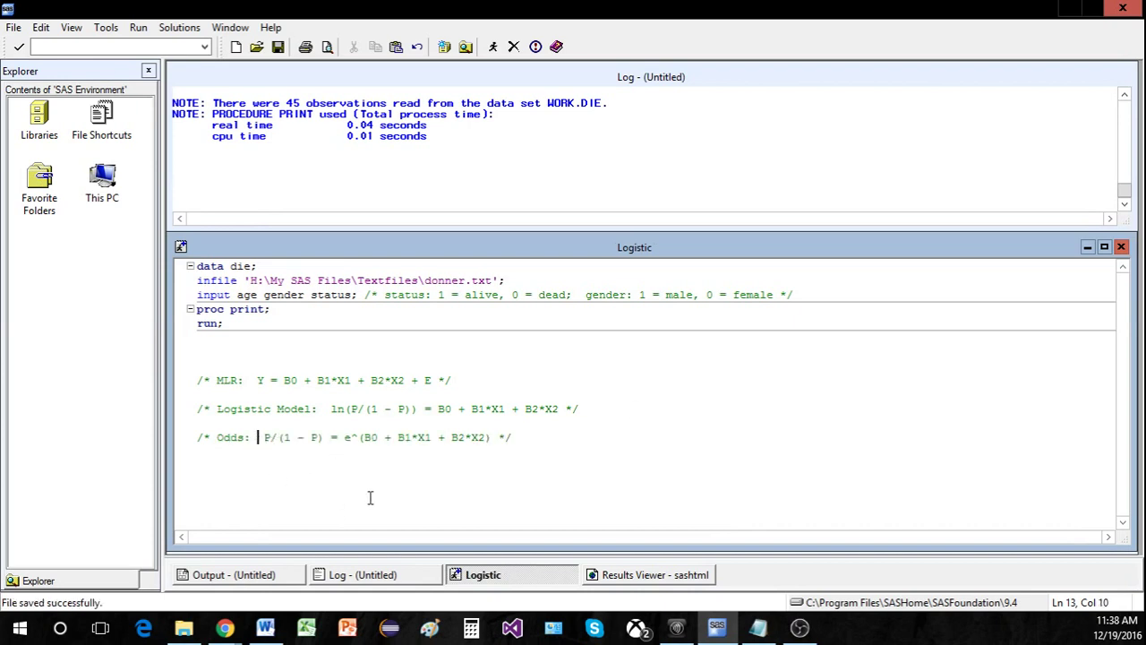
{"action": "left_click_drag", "start_coordinate": [334, 409], "coordinate": [345, 409]}
{"action": "left_click", "coordinate": [339, 426]}
{"action": "left_click_drag", "start_coordinate": [358, 437], "coordinate": [494, 438]}
{"action": "left_click", "coordinate": [566, 444]}
{"action": "left_click_drag", "start_coordinate": [263, 437], "coordinate": [325, 437]}
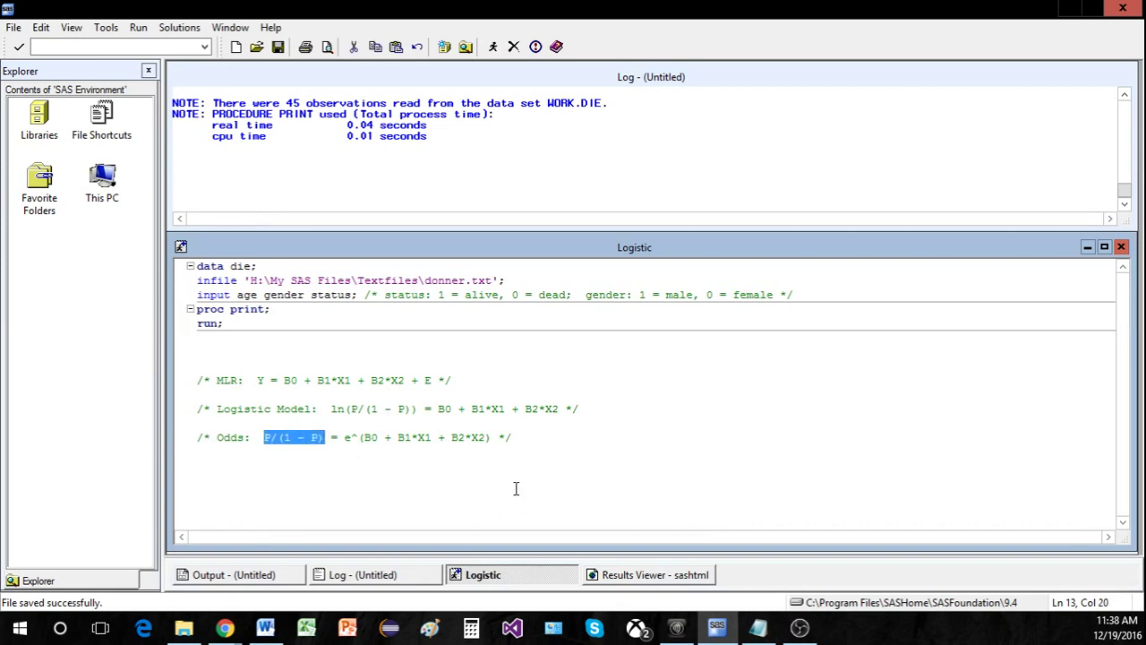
{"action": "left_click", "coordinate": [428, 469]}
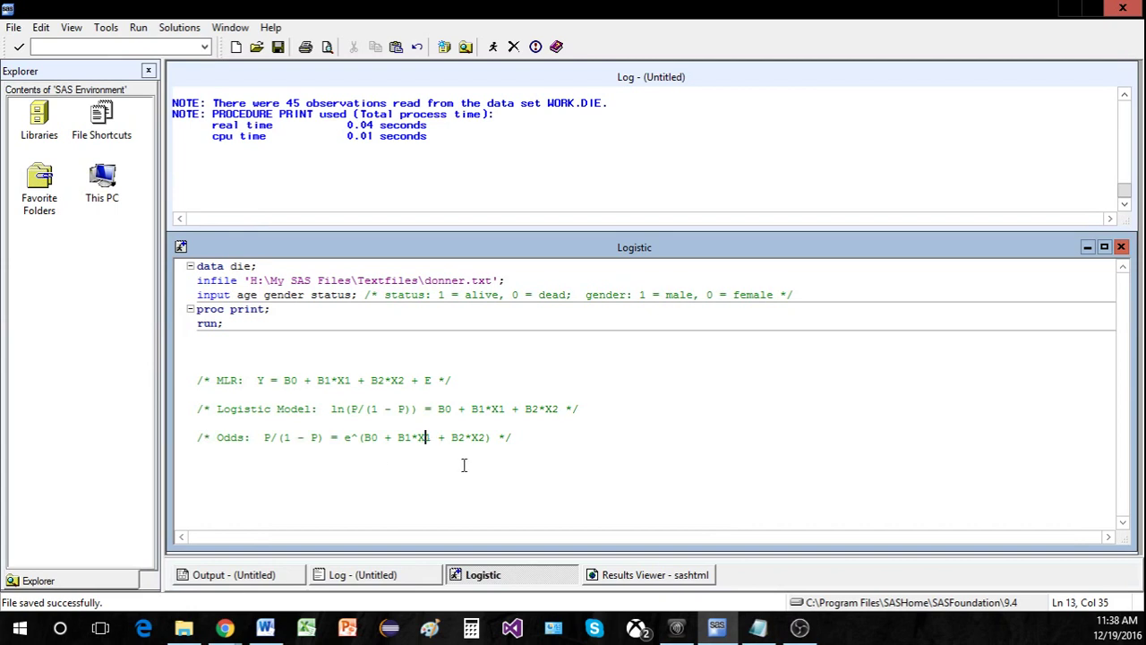
{"action": "left_click", "coordinate": [569, 440]}
{"action": "left_click", "coordinate": [249, 465]}
Add the comment "Probability: P = e^(B0 + ...) / (1 + e^(B0 + ... ))" two lines below the odds comment
{"action": "left_click", "coordinate": [622, 441]}
{"action": "key", "text": "Return"}
{"action": "key", "text": "Return"}
{"action": "type", "text": "/* */"}
{"action": "key", "text": "Left"}
{"action": "key", "text": "Left"}
{"action": "key", "text": "Left"}
{"action": "type", "text": "Probability:  P =  e^(B0 + ...) /  (1 + e^(B0 + ... ))"}
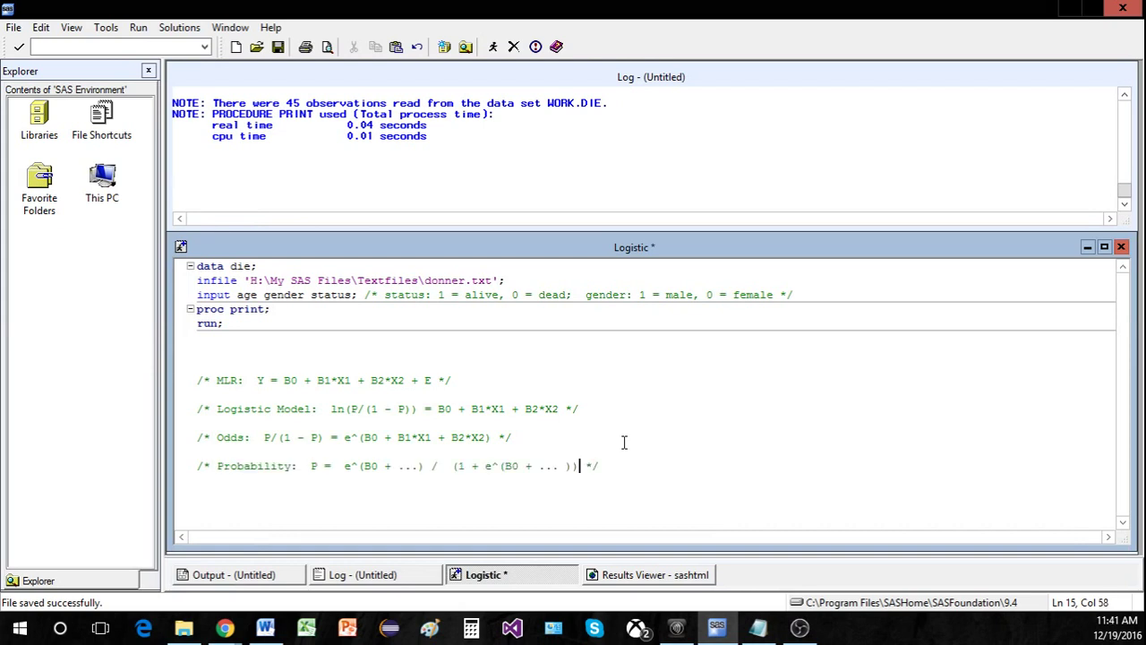
Examine the numerator, denominator and P term of the probability equation against the odds equation
{"action": "left_click", "coordinate": [446, 467]}
{"action": "left_click_drag", "start_coordinate": [397, 466], "coordinate": [488, 437]}
{"action": "left_click", "coordinate": [507, 466]}
{"action": "left_click", "coordinate": [560, 466]}
{"action": "left_click", "coordinate": [311, 465]}
{"action": "left_click", "coordinate": [327, 465], "text": "shift"}
{"action": "left_click", "coordinate": [306, 465]}
{"action": "left_click", "coordinate": [656, 468]}
{"action": "left_click", "coordinate": [744, 392]}
Below the comments, write a PROC LOGISTIC step on die with the descending option, an explanatory comment and "model status = age gender;", ending with run
{"action": "left_click", "coordinate": [533, 490]}
{"action": "key", "text": "Return"}
{"action": "key", "text": "Return"}
{"action": "key", "text": "Return"}
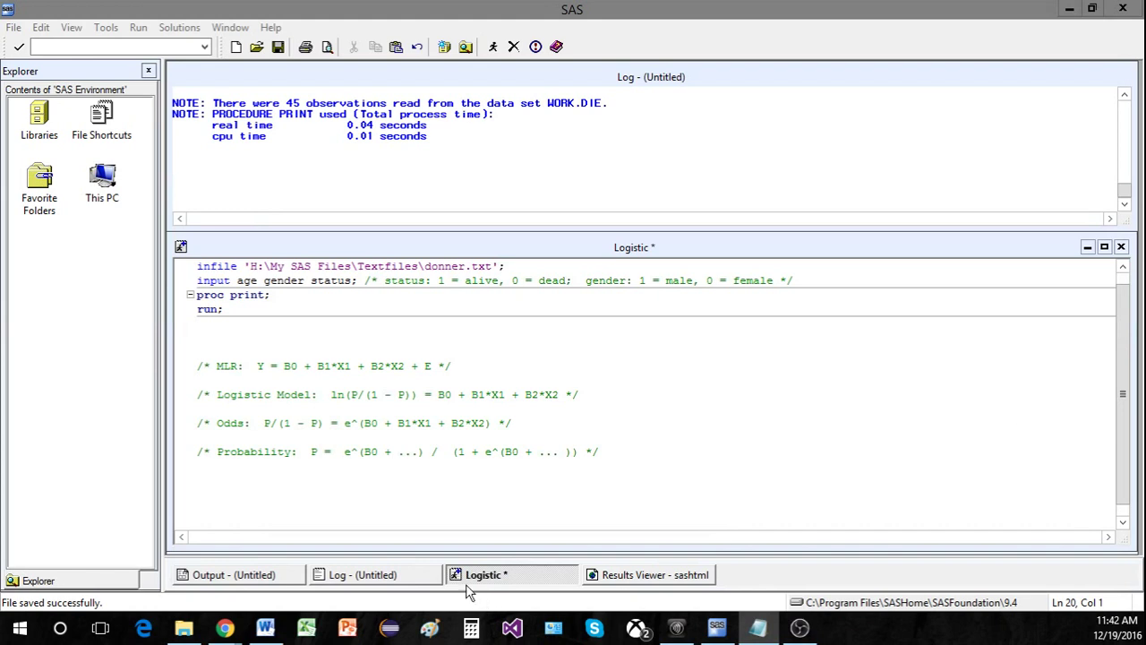
{"action": "left_click", "coordinate": [421, 487]}
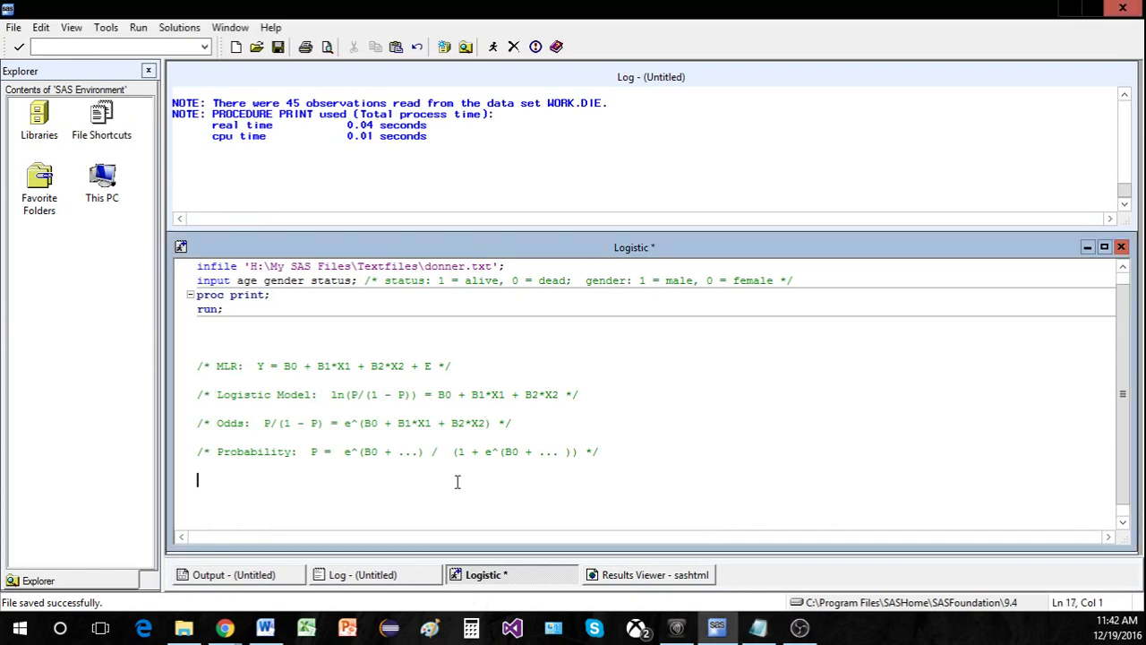
{"action": "type", "text": "proc logistic data = die descending;  /* Descending tells SAS to model 1's rather than 0's. (0's are default) */   model status = age gender; run;"}
{"action": "scroll", "coordinate": [564, 484], "scroll_direction": "down", "scroll_amount": 2}
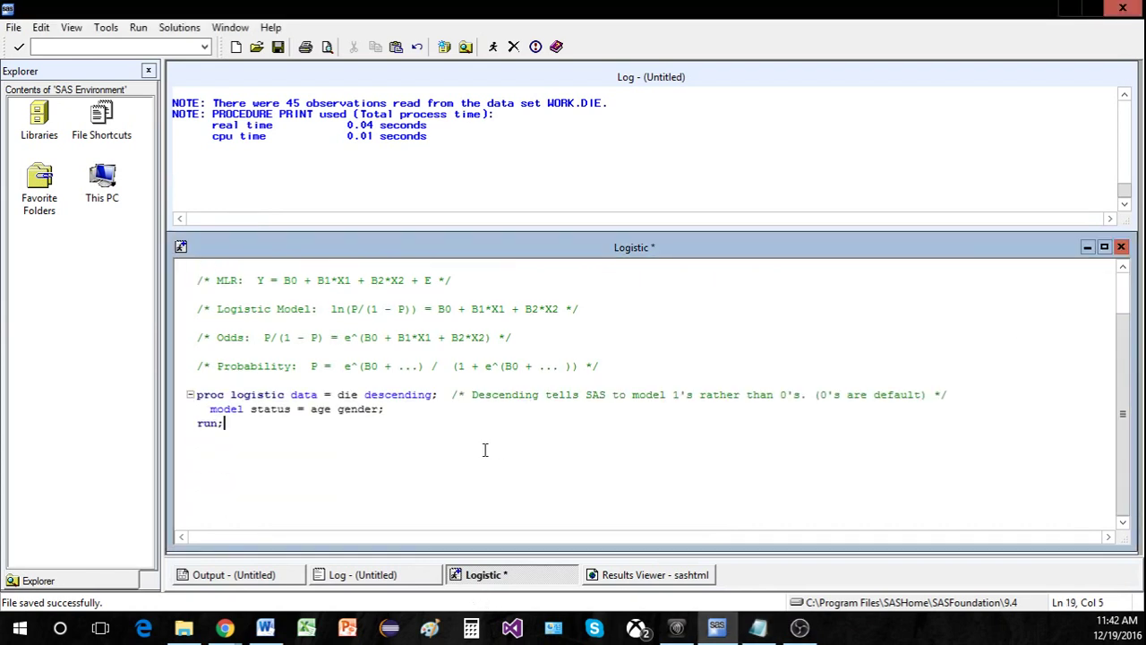
Examine the data set, response variable and descending option in the PROC LOGISTIC code
{"action": "double_click", "coordinate": [348, 394]}
{"action": "left_click", "coordinate": [235, 422]}
{"action": "left_click_drag", "start_coordinate": [250, 409], "coordinate": [300, 408]}
{"action": "left_click", "coordinate": [337, 426]}
{"action": "key", "text": "Return"}
{"action": "key", "text": "Return"}
{"action": "key", "text": "Return"}
{"action": "key", "text": "Return"}
{"action": "left_click_drag", "start_coordinate": [364, 400], "coordinate": [438, 397]}
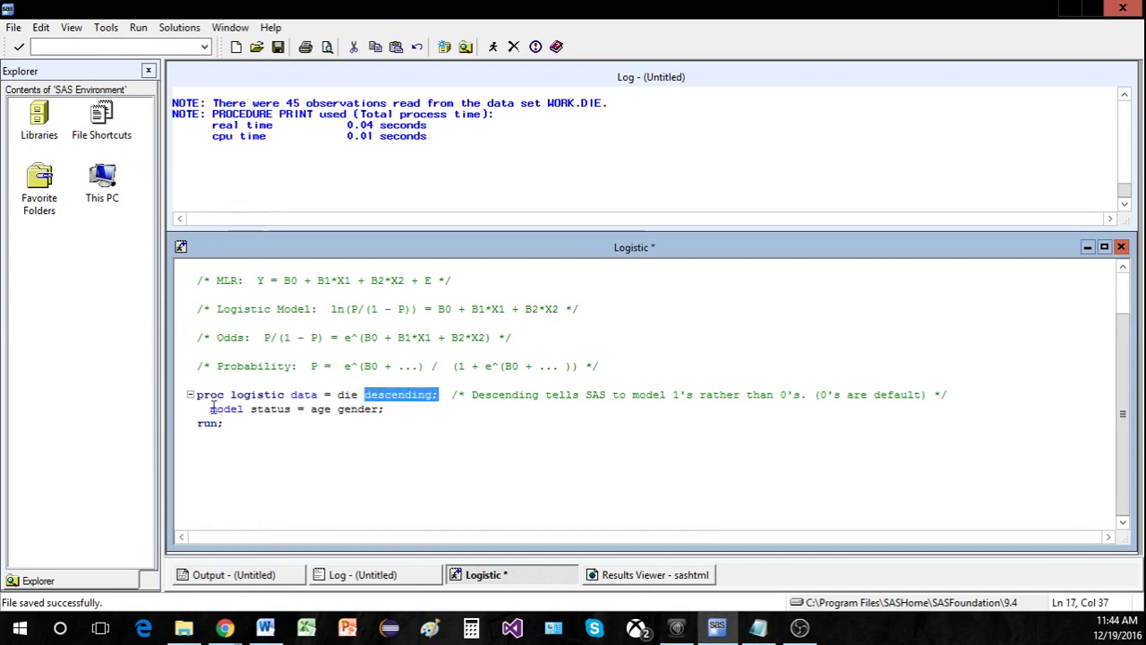
Run only the PROC LOGISTIC block, from the proc statement through run
{"action": "left_click", "coordinate": [562, 421]}
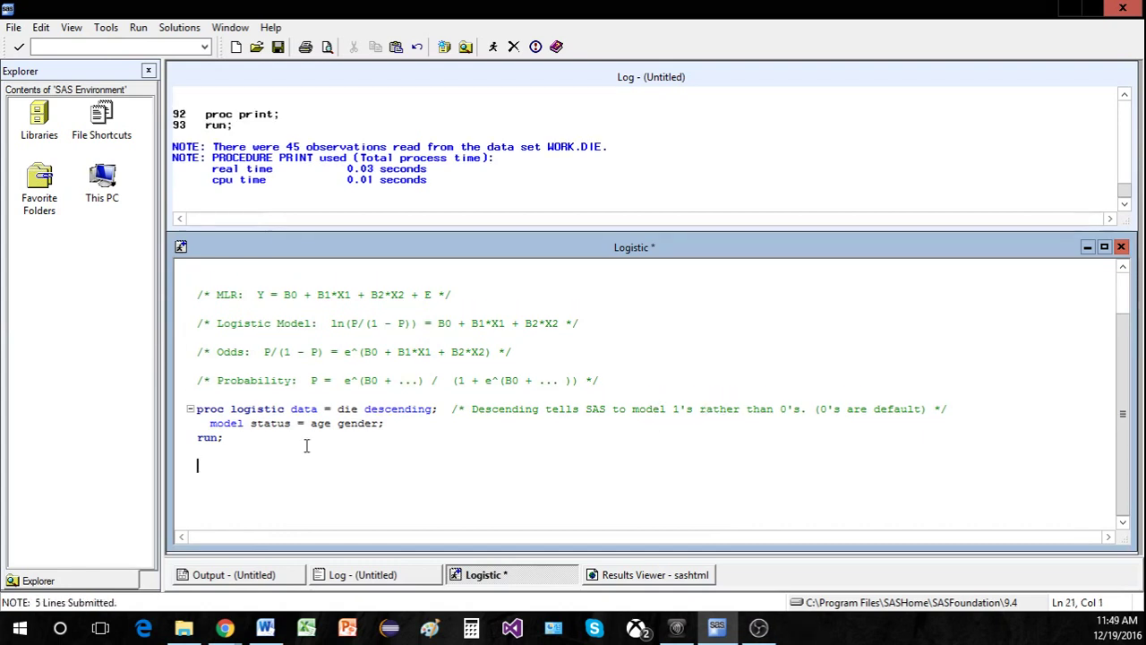
{"action": "left_click_drag", "start_coordinate": [225, 439], "coordinate": [193, 408]}
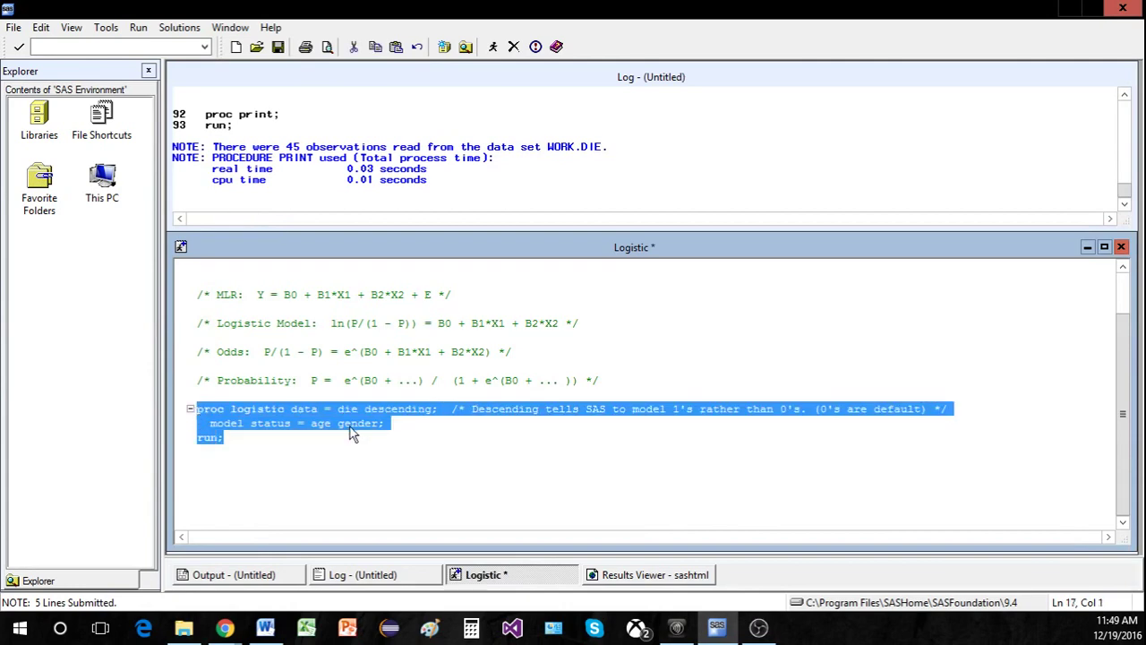
{"action": "key", "text": "F3"}
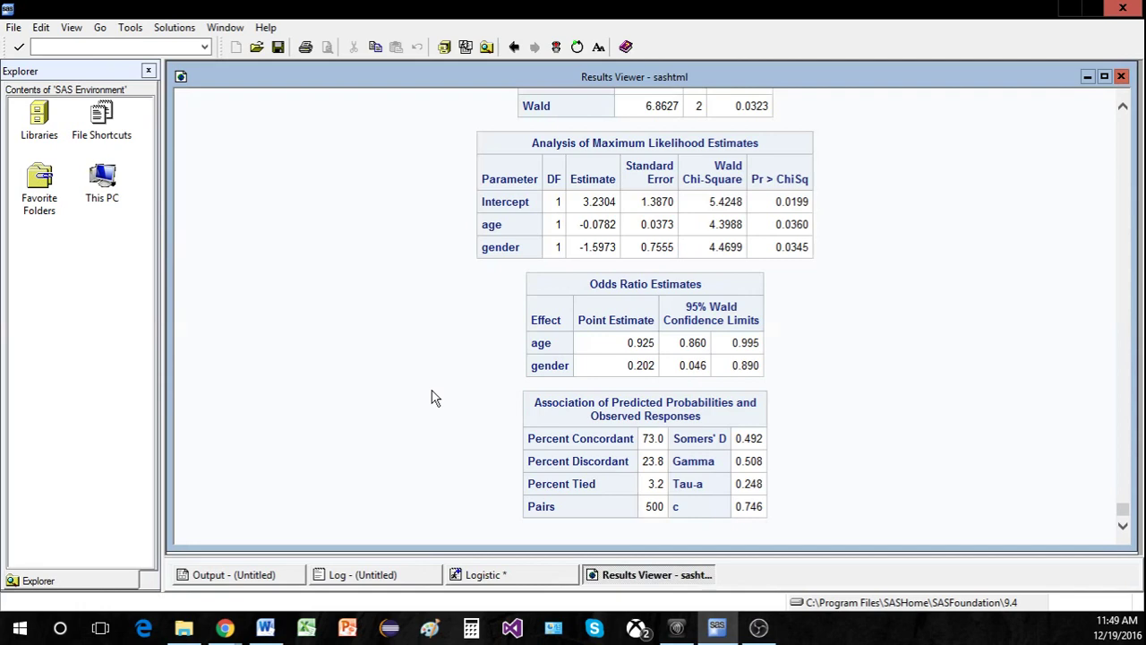
Review the age and gender parameter estimates and the likelihood ratio p-value of the global null hypothesis test
{"action": "scroll", "coordinate": [427, 391], "scroll_direction": "up", "scroll_amount": 2}
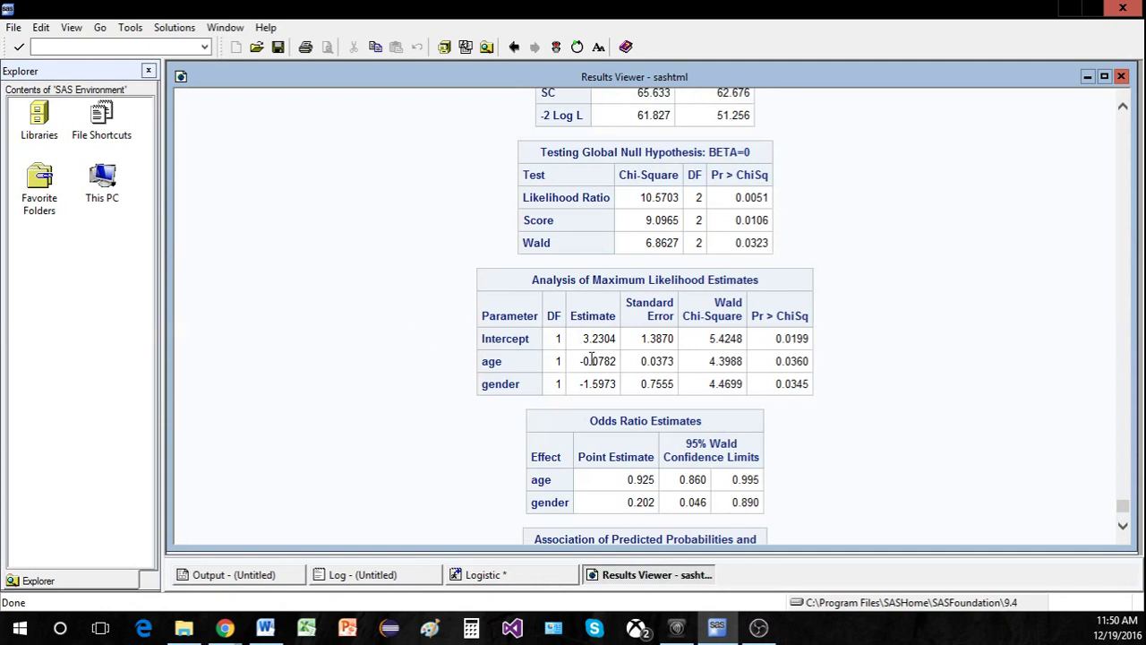
{"action": "left_click_drag", "start_coordinate": [584, 360], "coordinate": [613, 384]}
{"action": "left_click", "coordinate": [412, 376]}
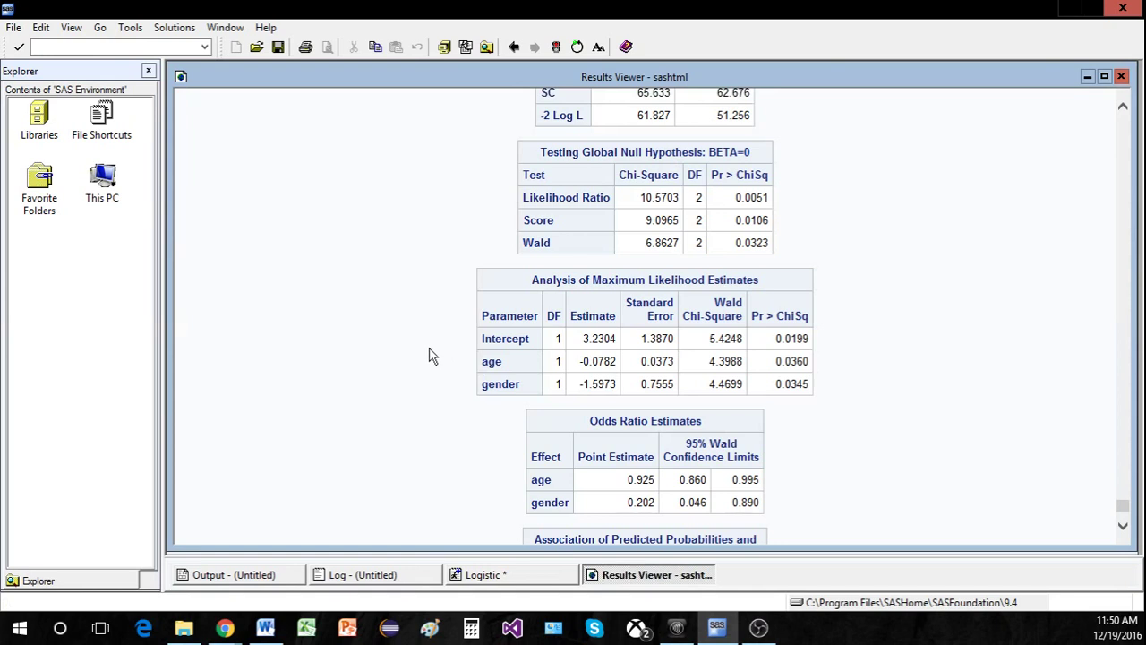
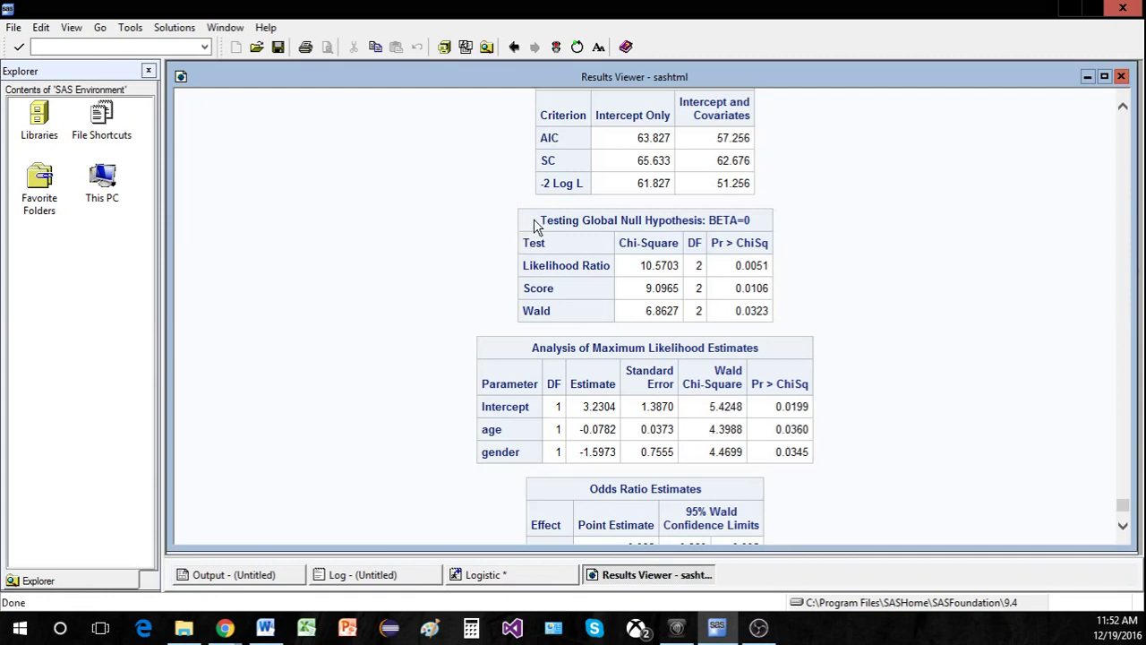
{"action": "left_click_drag", "start_coordinate": [540, 223], "coordinate": [758, 233]}
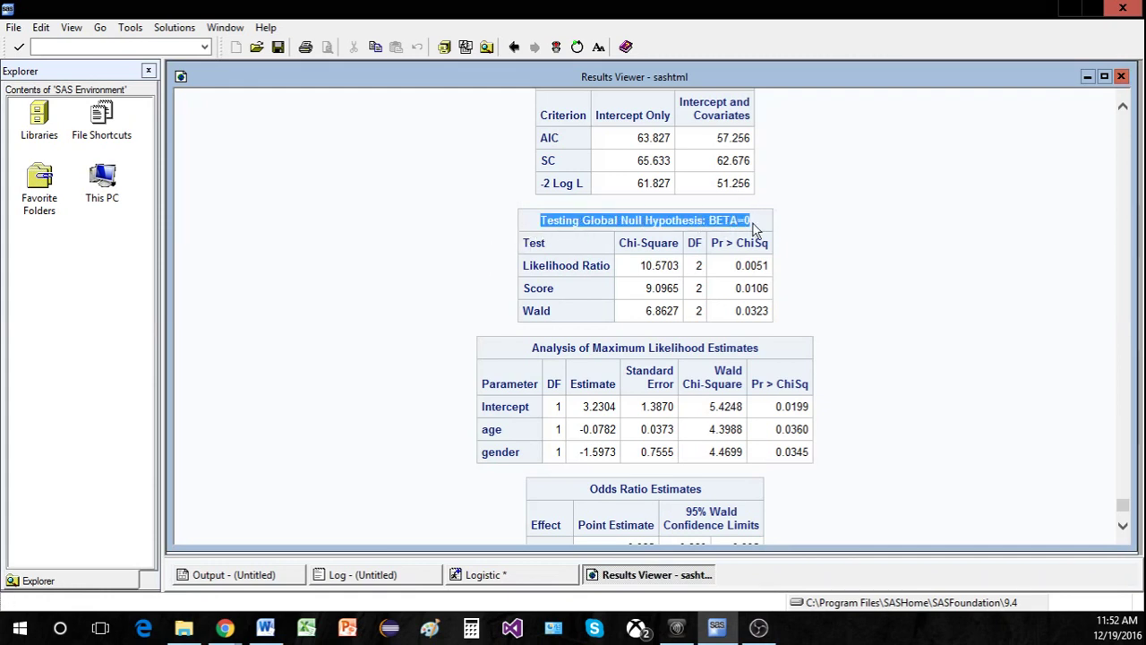
{"action": "left_click", "coordinate": [814, 232]}
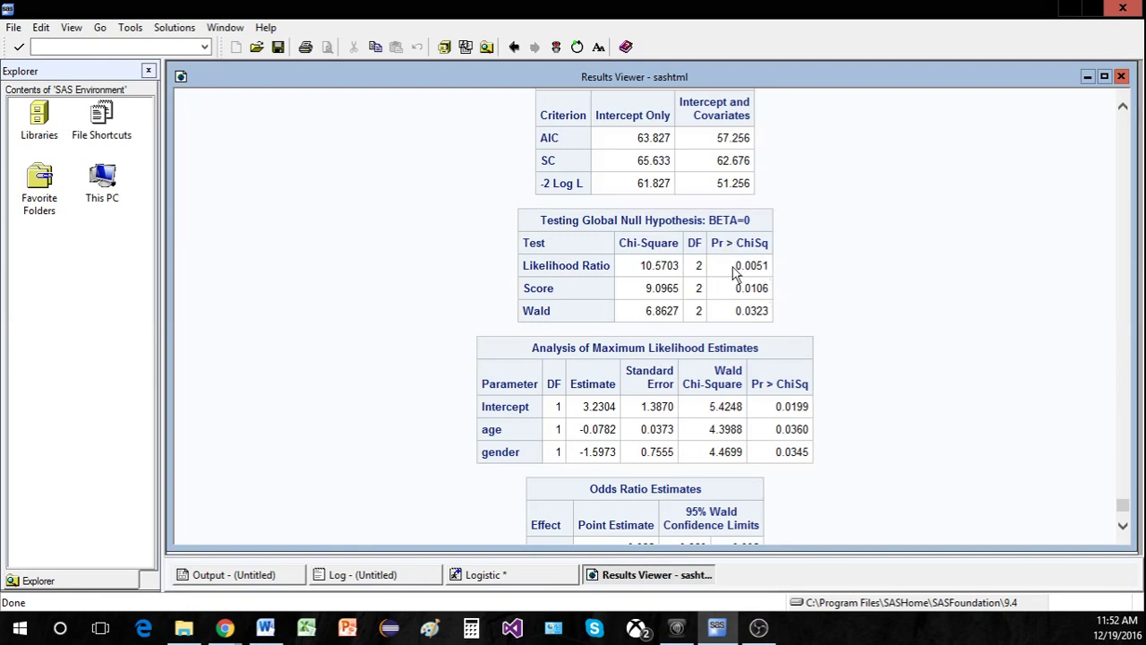
{"action": "left_click_drag", "start_coordinate": [736, 265], "coordinate": [768, 265]}
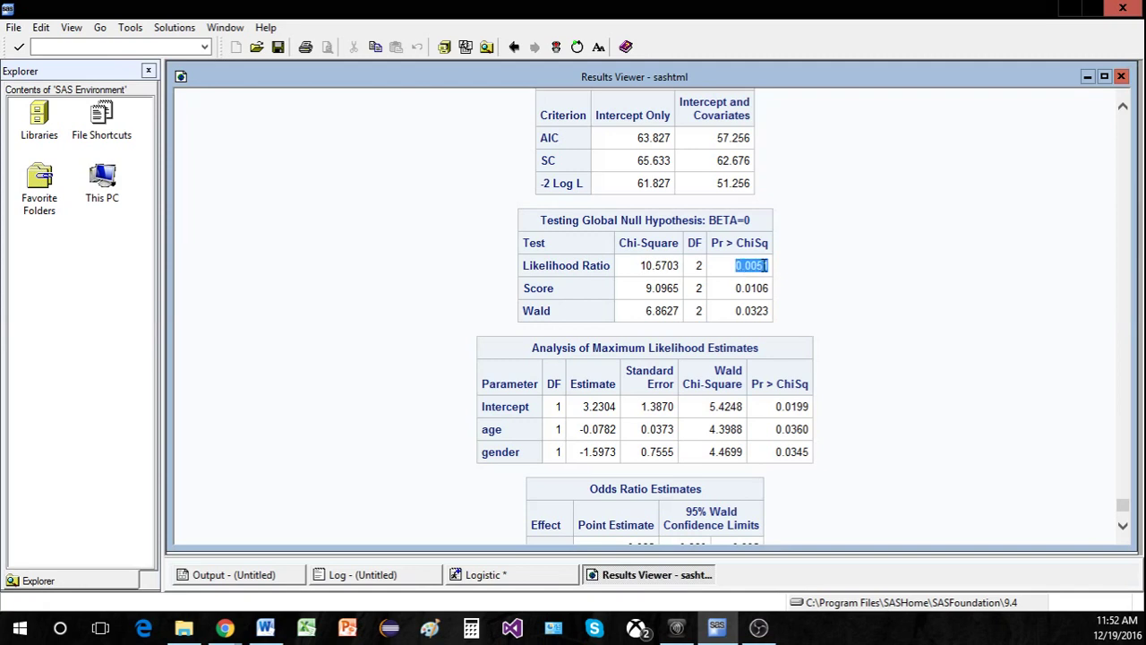
{"action": "left_click", "coordinate": [858, 289]}
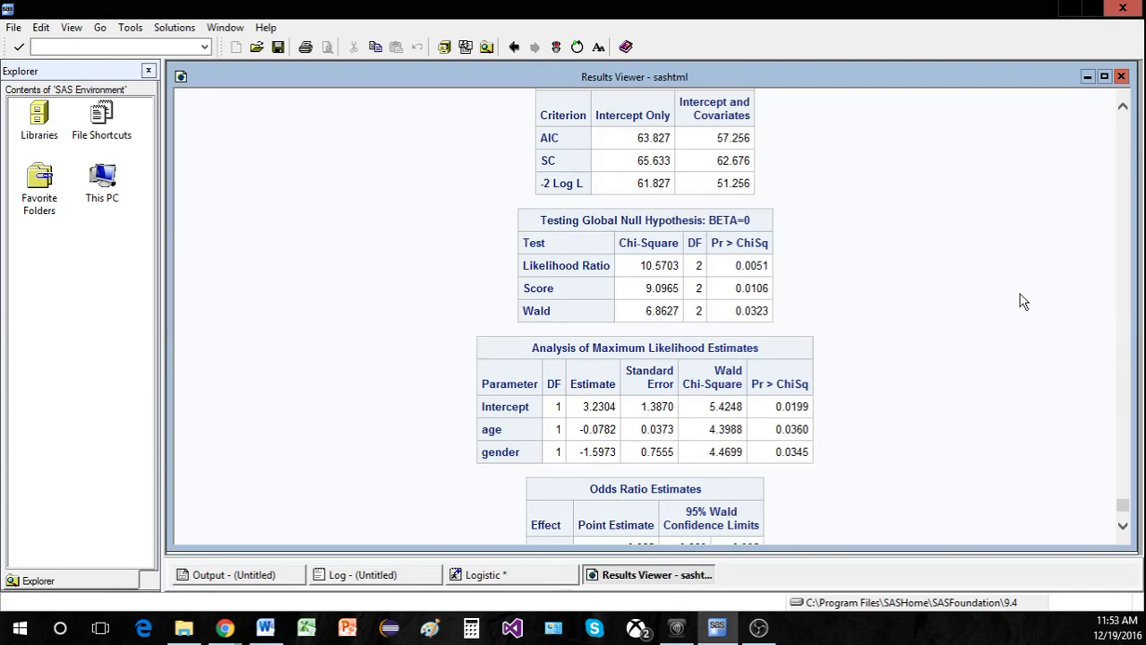
Examine the Wald Chi-Square and Pr > ChiSq columns of the maximum likelihood estimates table
{"action": "scroll", "coordinate": [945, 322], "scroll_direction": "down", "scroll_amount": 3}
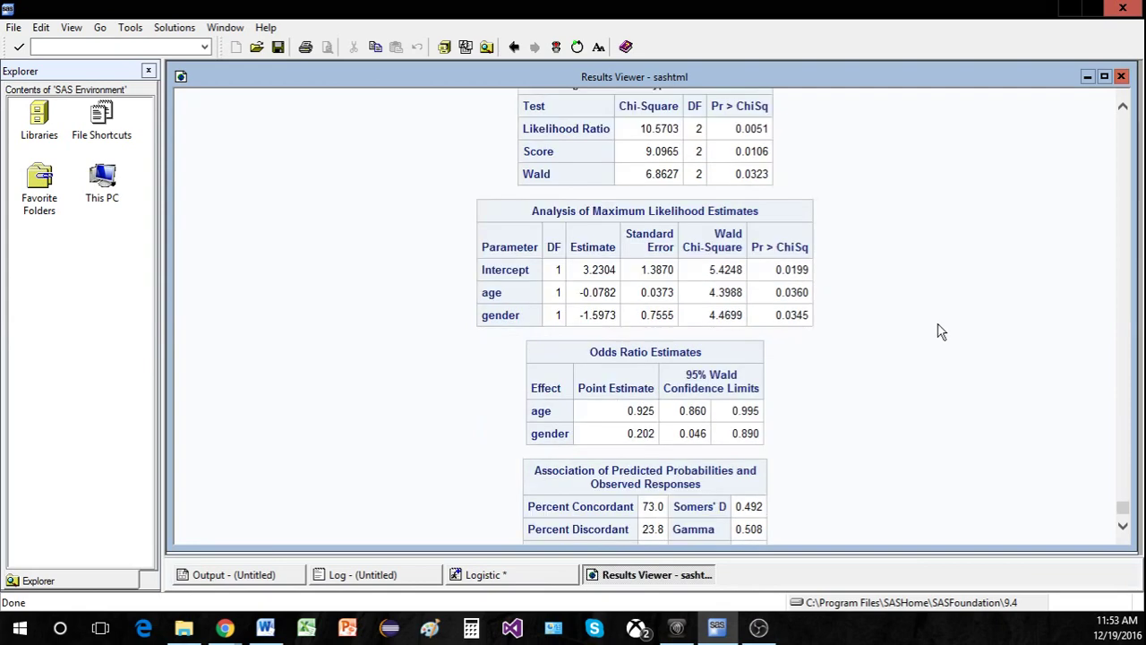
{"action": "scroll", "coordinate": [859, 353], "scroll_direction": "down", "scroll_amount": 2}
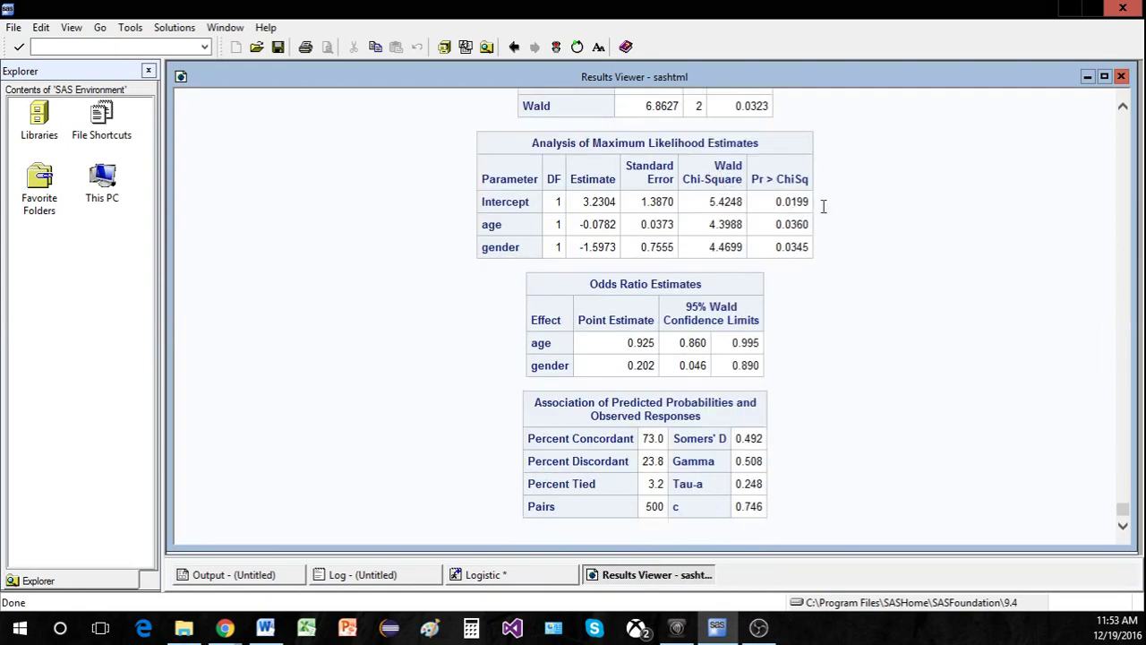
{"action": "triple_click", "coordinate": [719, 174]}
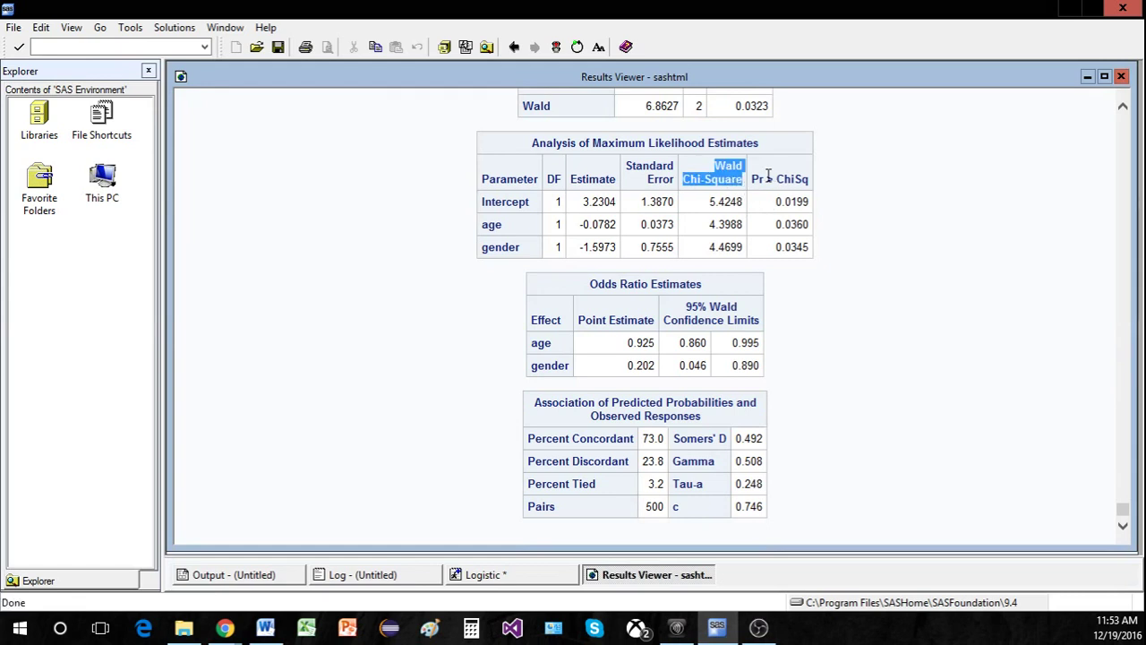
{"action": "left_click_drag", "start_coordinate": [757, 179], "coordinate": [812, 179]}
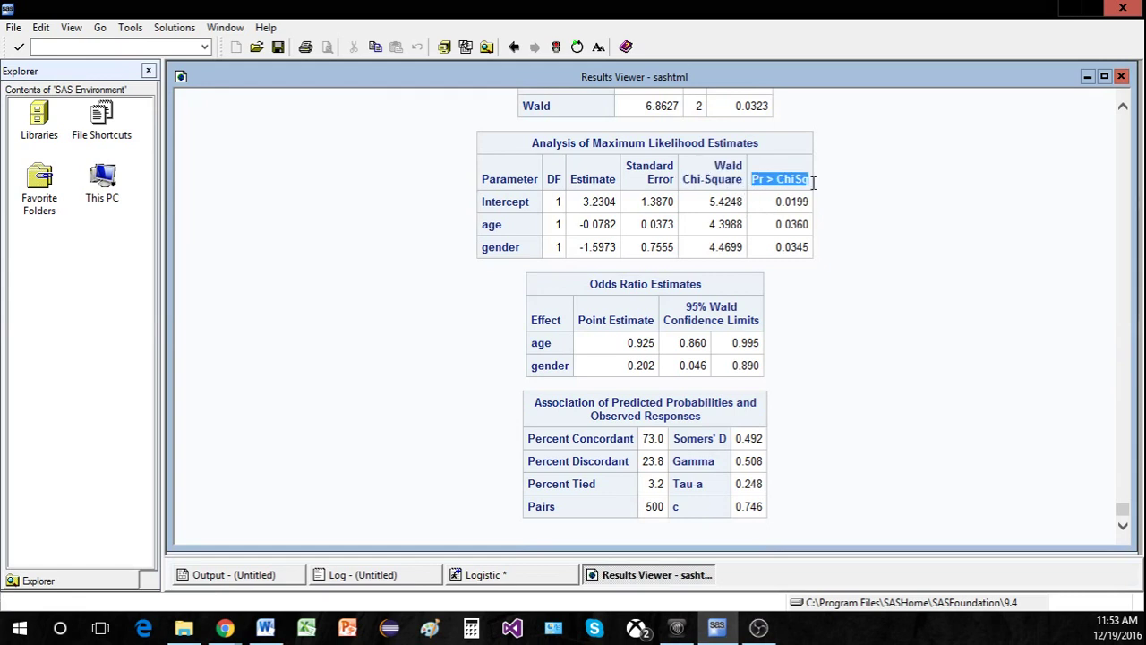
{"action": "left_click", "coordinate": [876, 208]}
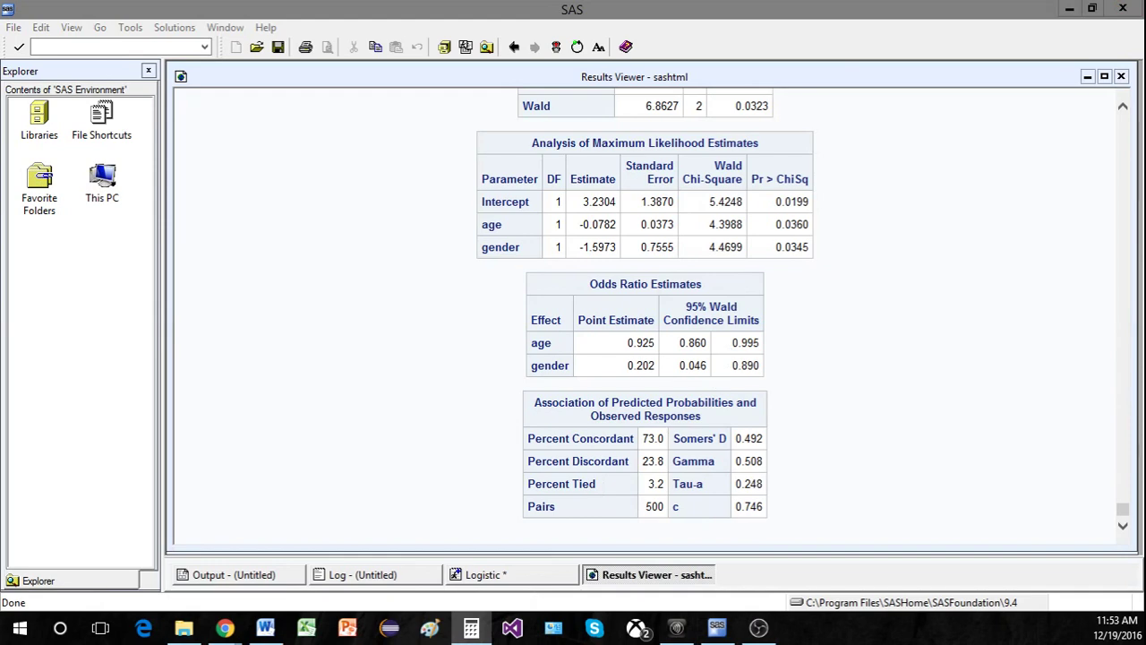
Check the Wald chi-square for age in Calculator by dividing -0.0782 by 0.0373 and squaring the quotient, and close Calculator
{"action": "left_click", "coordinate": [471, 628]}
{"action": "left_click_drag", "start_coordinate": [959, 161], "coordinate": [261, 57]}
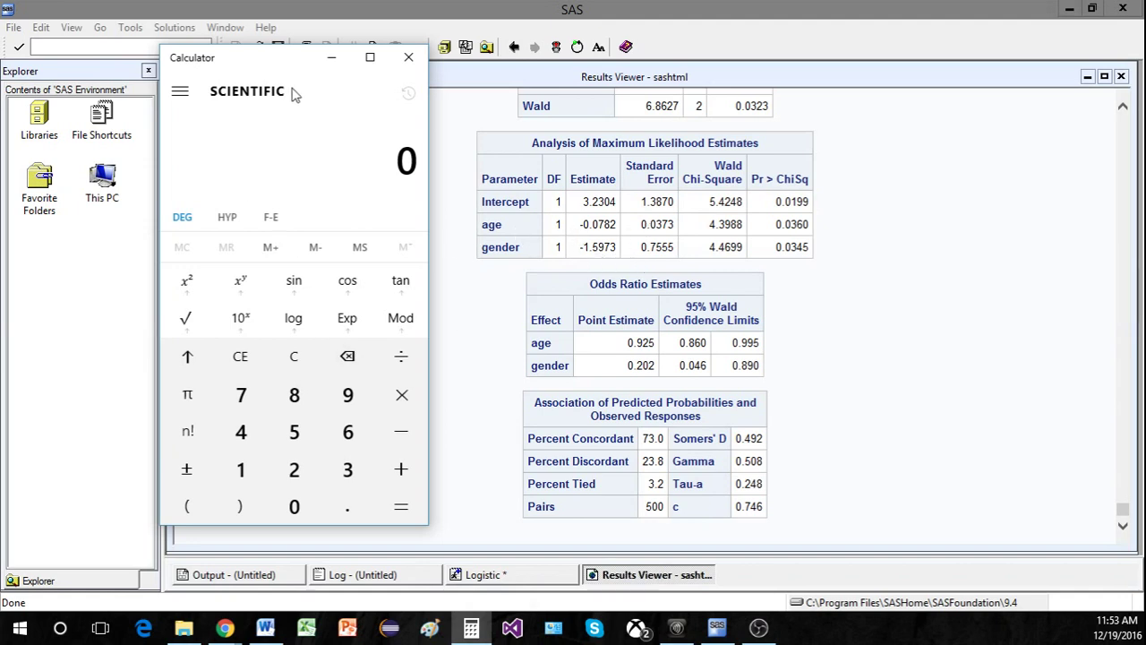
{"action": "type", "text": ".0"}
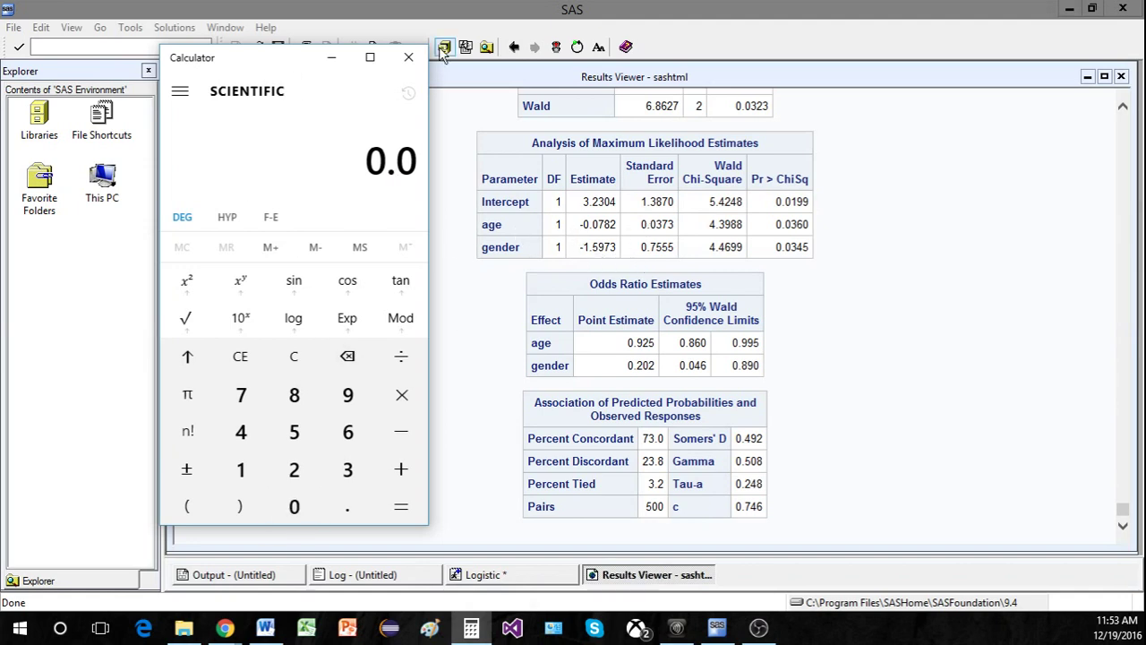
{"action": "type", "text": "782"}
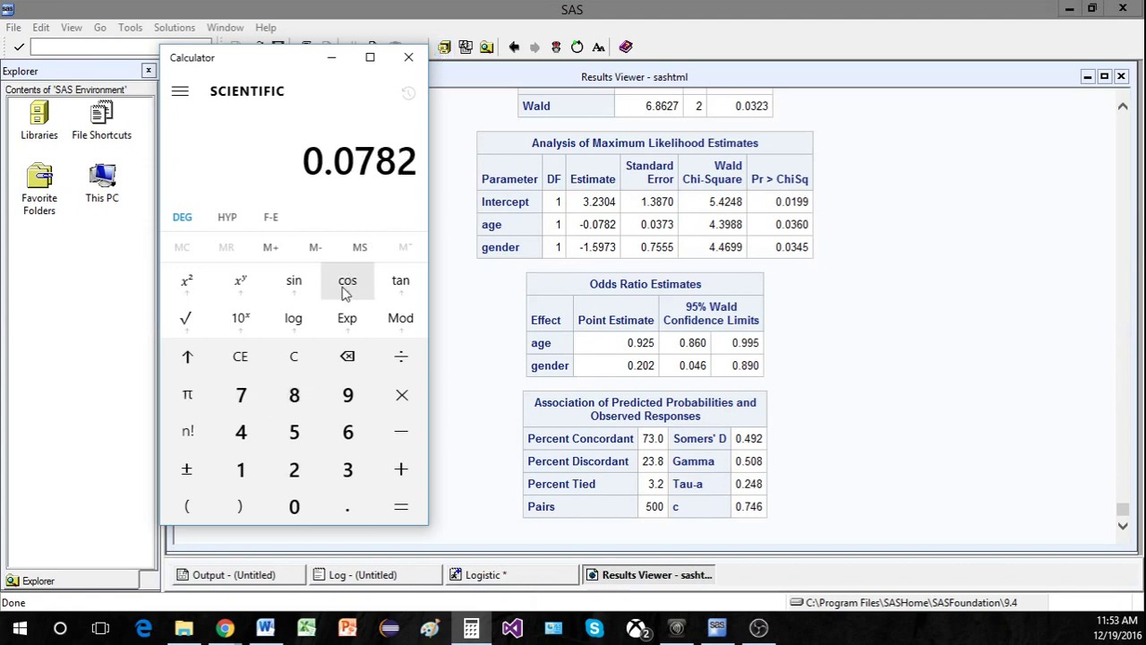
{"action": "left_click", "coordinate": [185, 472]}
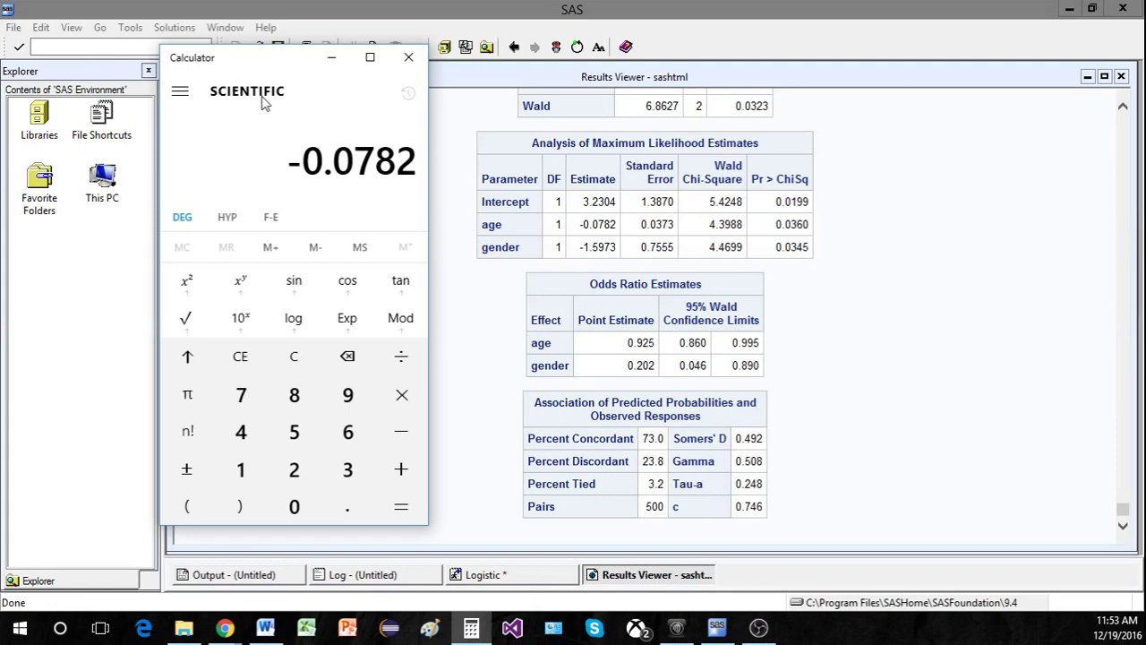
{"action": "key", "text": "slash"}
{"action": "type", "text": "0.0373"}
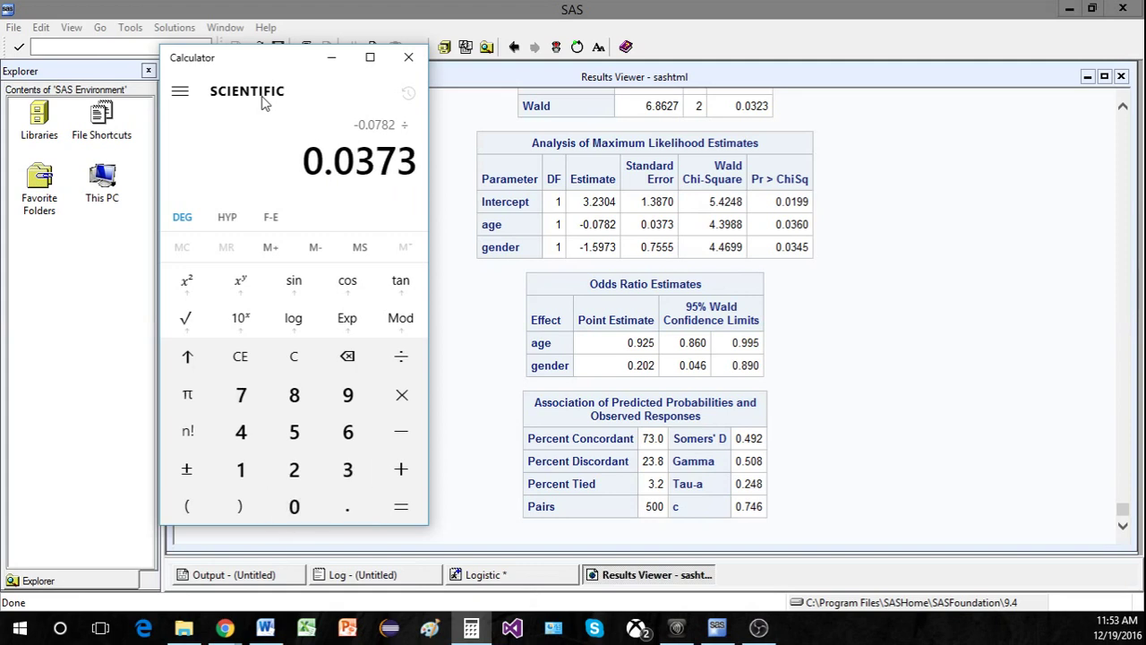
{"action": "key", "text": "Return"}
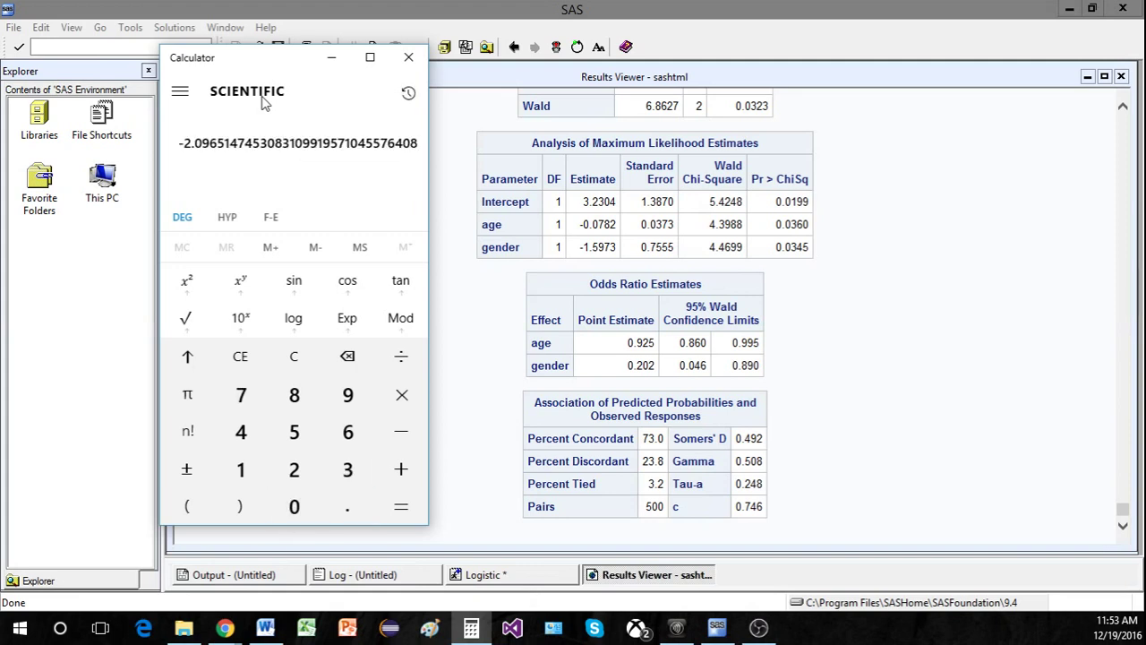
{"action": "left_click", "coordinate": [185, 281]}
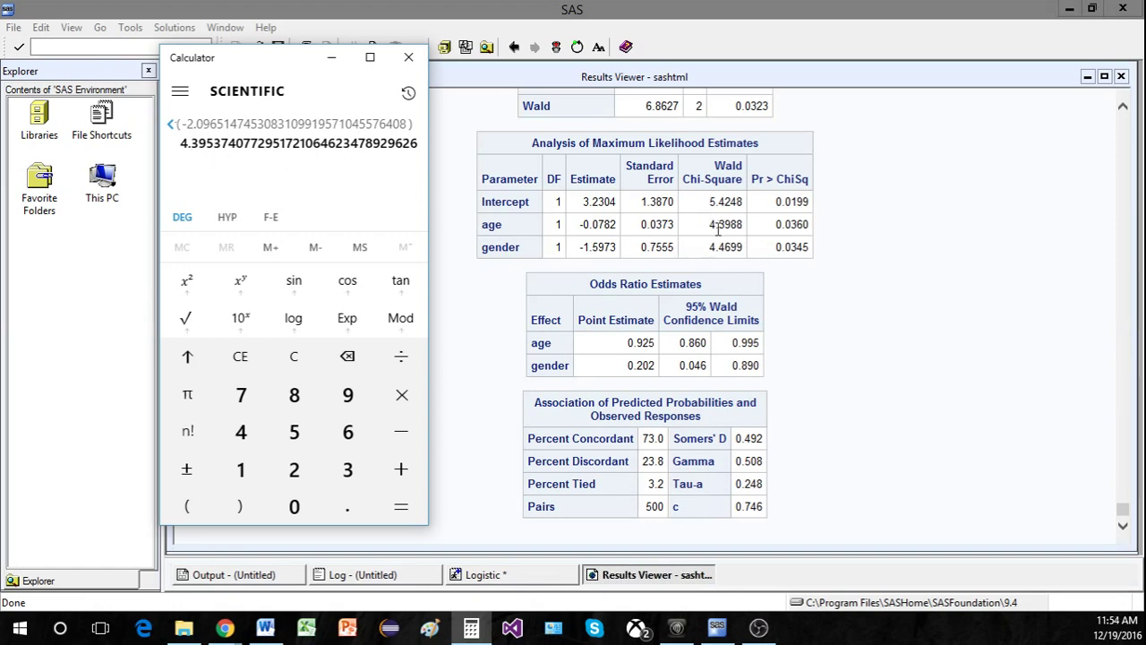
{"action": "left_click", "coordinate": [408, 57]}
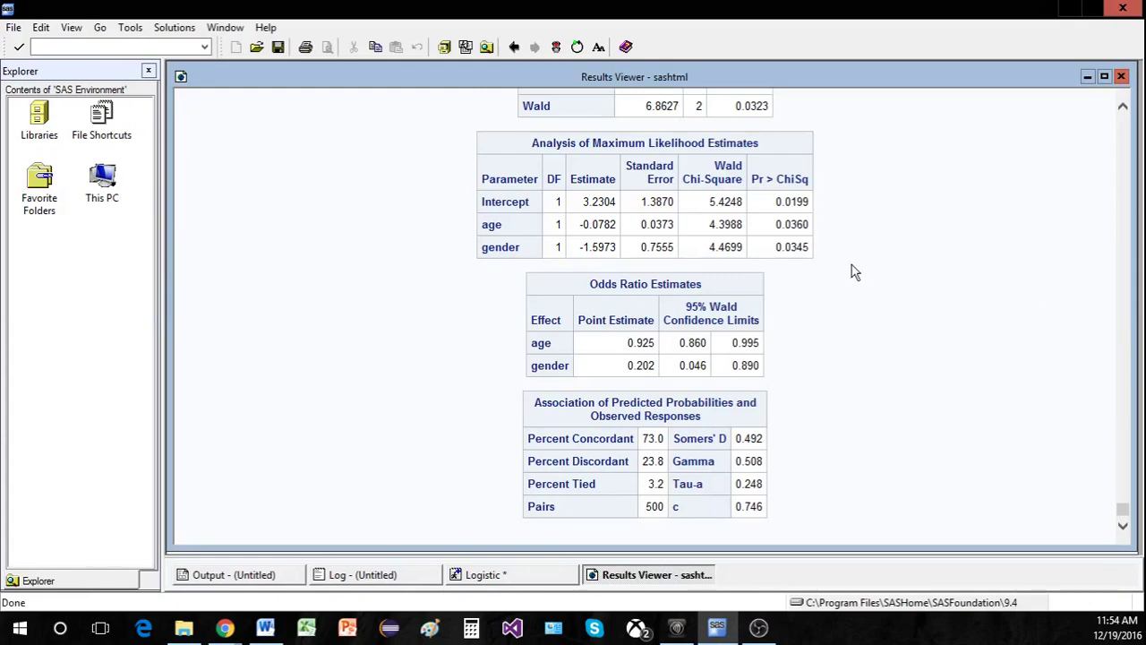
Review the age parameter's p-value in the maximum likelihood estimates table
{"action": "double_click", "coordinate": [489, 226]}
{"action": "left_click_drag", "start_coordinate": [809, 228], "coordinate": [768, 235]}
{"action": "left_click", "coordinate": [837, 235]}
{"action": "left_click_drag", "start_coordinate": [809, 224], "coordinate": [772, 224]}
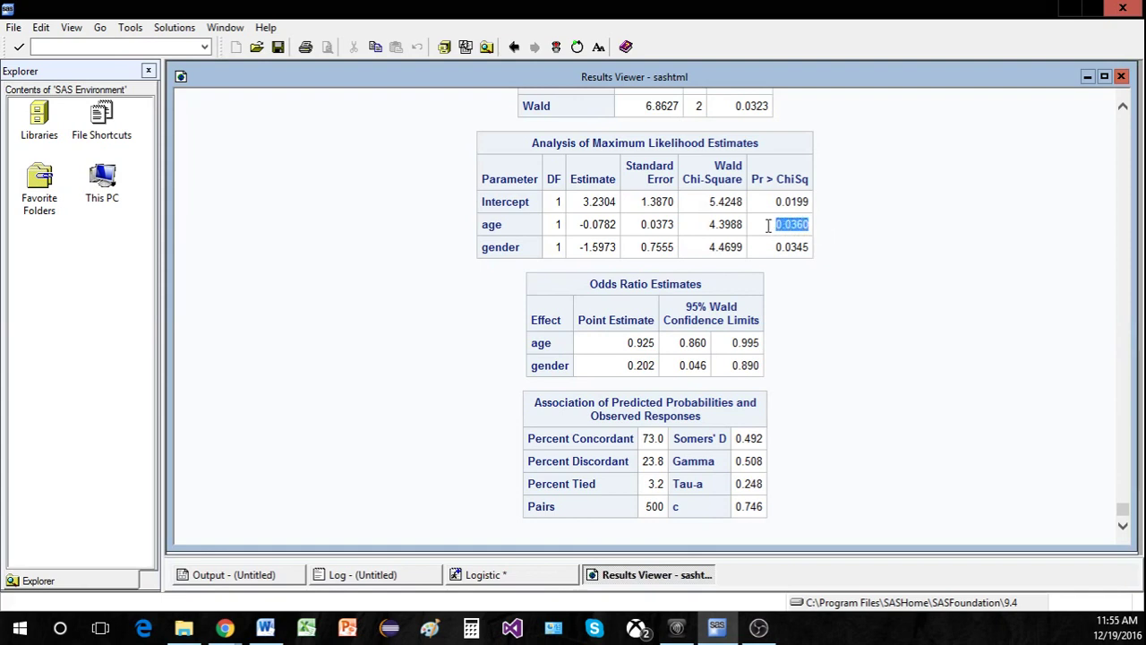
{"action": "left_click", "coordinate": [887, 237]}
Check the likelihood ratio chi-square by calculating 61.827 - 51.256 in Calculator, and examine the -2 Log L of the model with covariates
{"action": "scroll", "coordinate": [994, 350], "scroll_direction": "up", "scroll_amount": 2}
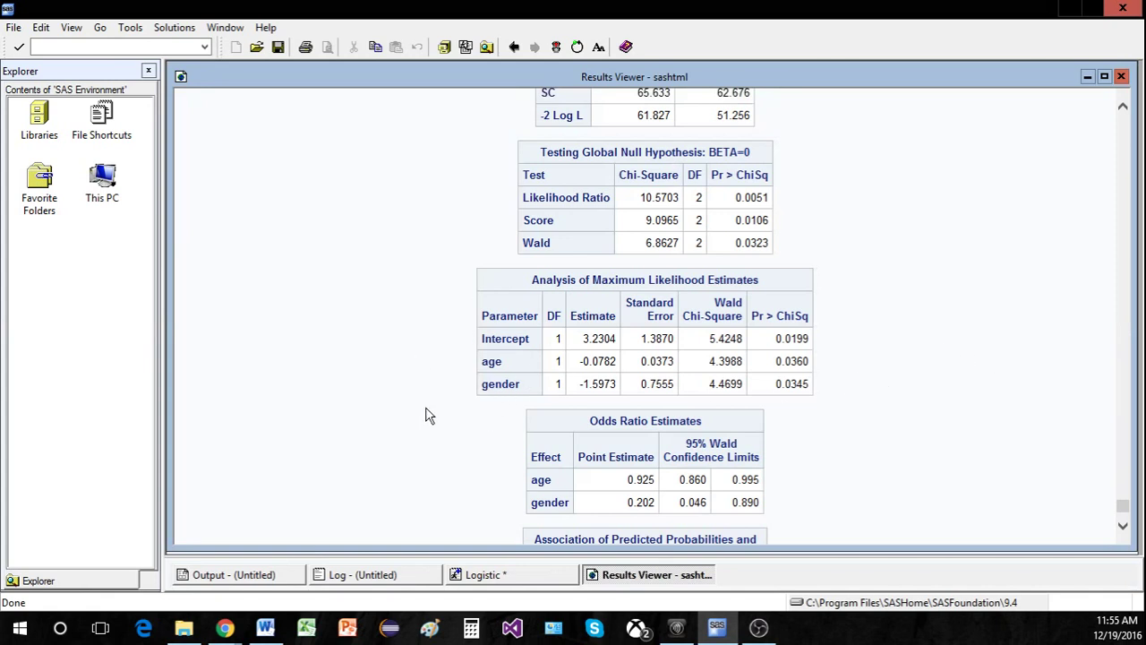
{"action": "scroll", "coordinate": [427, 414], "scroll_direction": "up", "scroll_amount": 2}
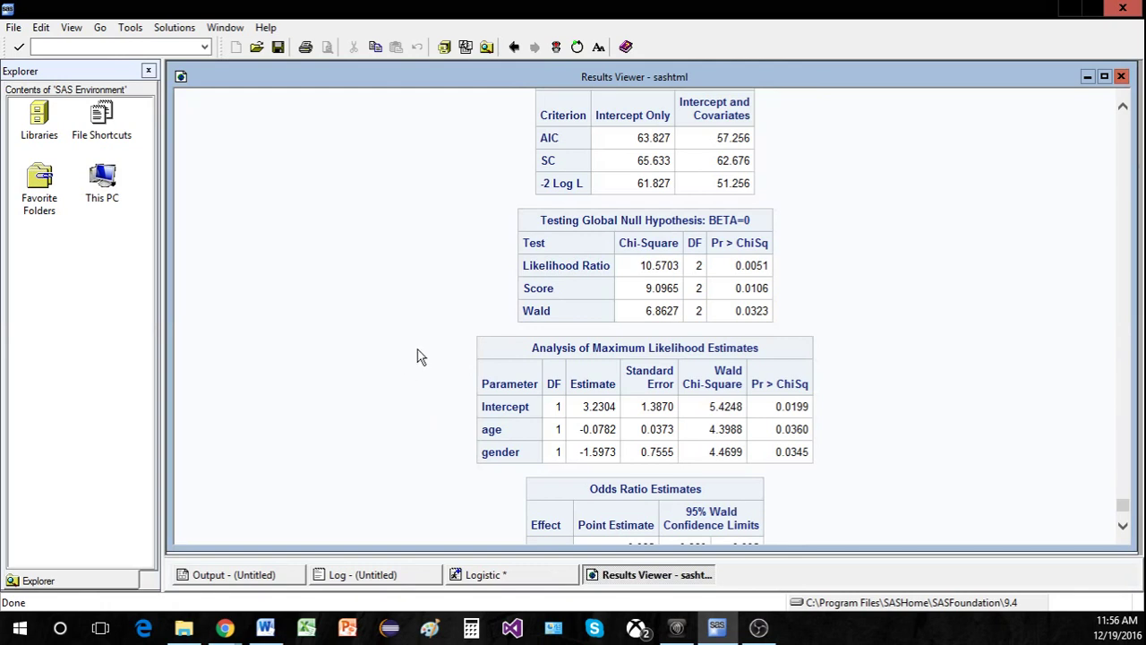
{"action": "scroll", "coordinate": [421, 357], "scroll_direction": "up", "scroll_amount": 2}
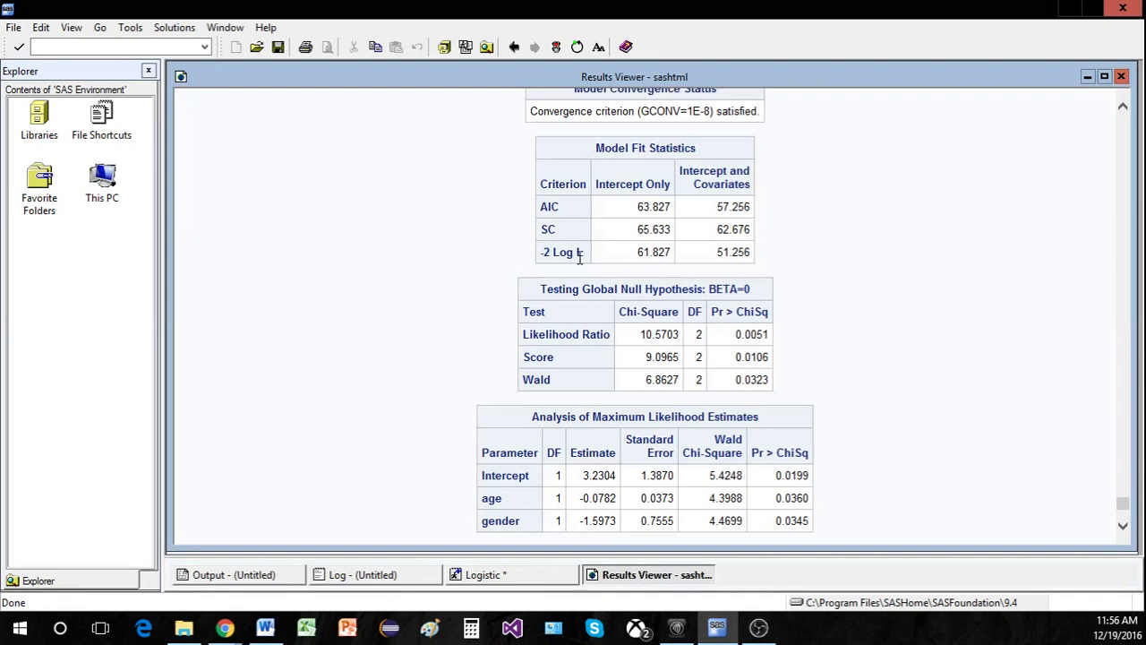
{"action": "left_click", "coordinate": [472, 630]}
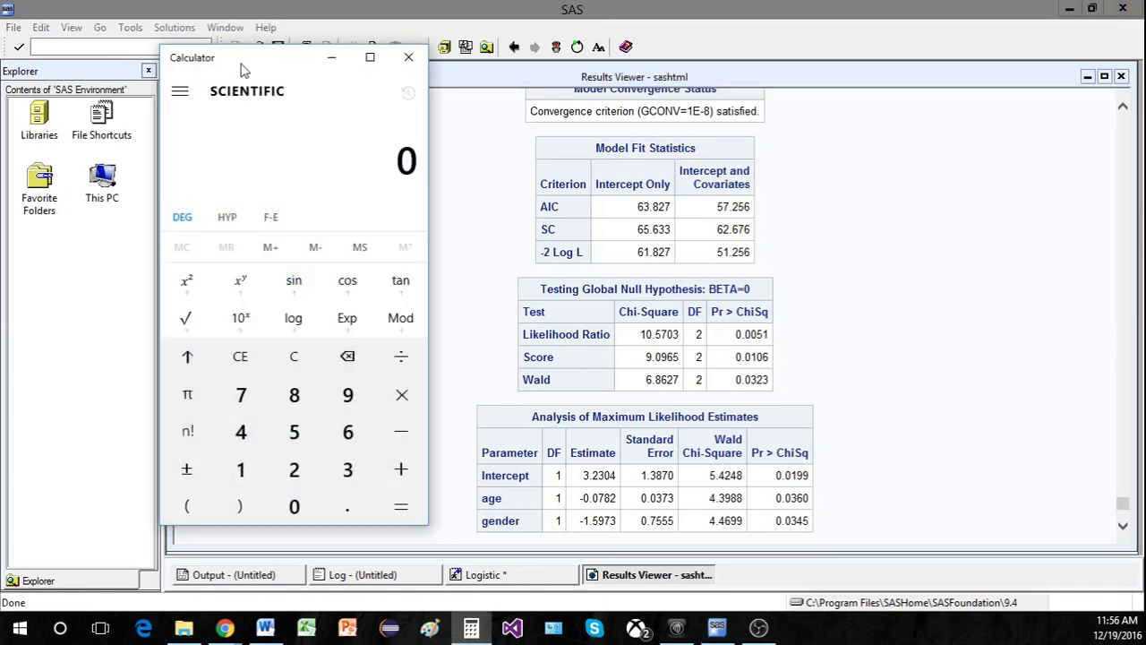
{"action": "left_click_drag", "start_coordinate": [238, 68], "coordinate": [179, 47]}
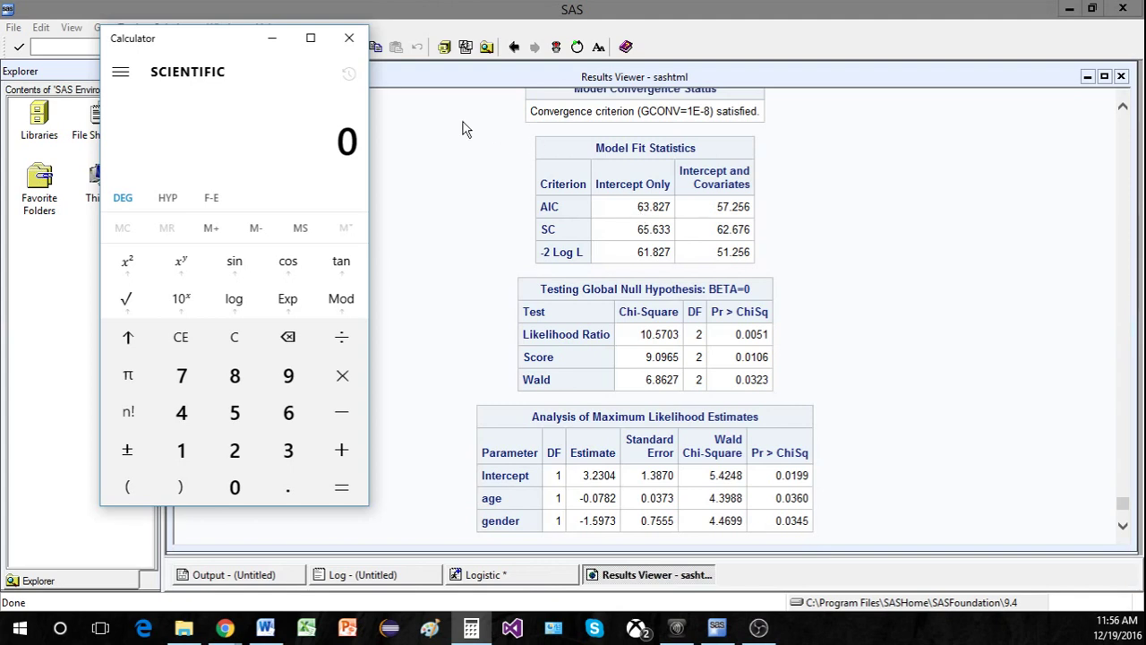
{"action": "type", "text": "61.827-"}
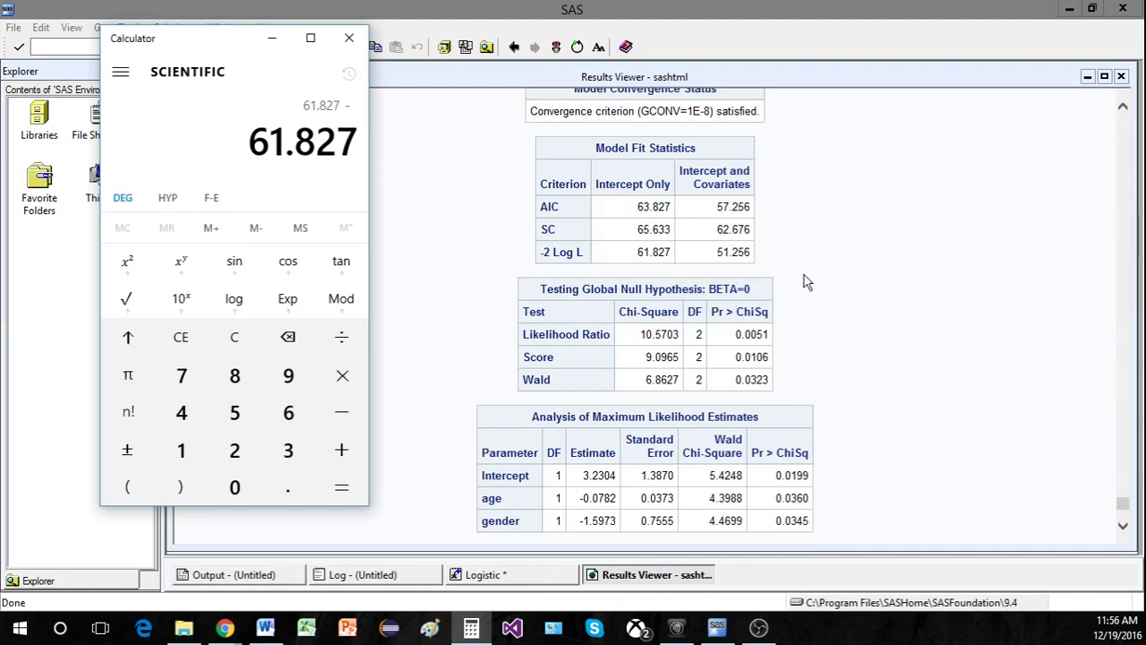
{"action": "type", "text": "51.25"}
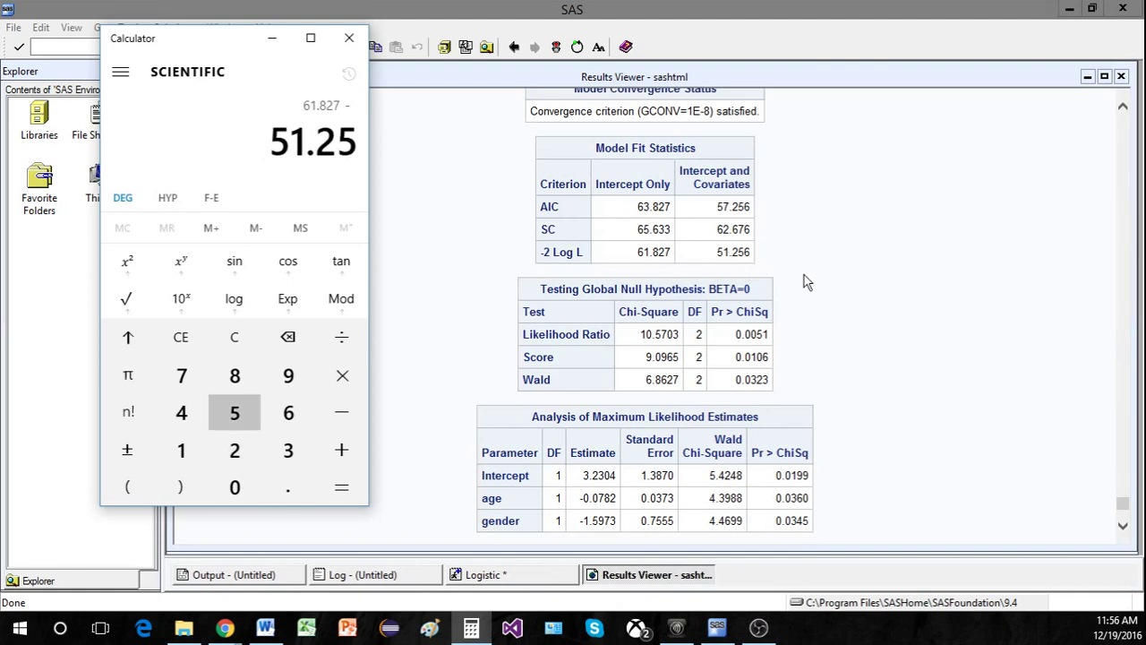
{"action": "key", "text": "Return"}
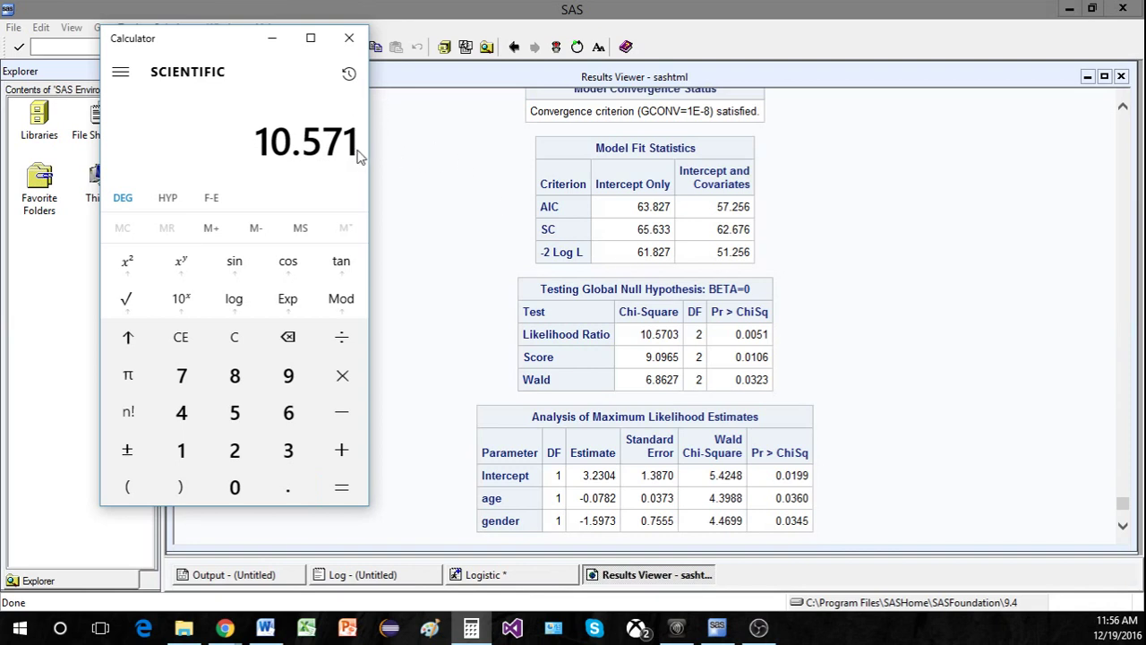
{"action": "left_click_drag", "start_coordinate": [204, 44], "coordinate": [281, 90]}
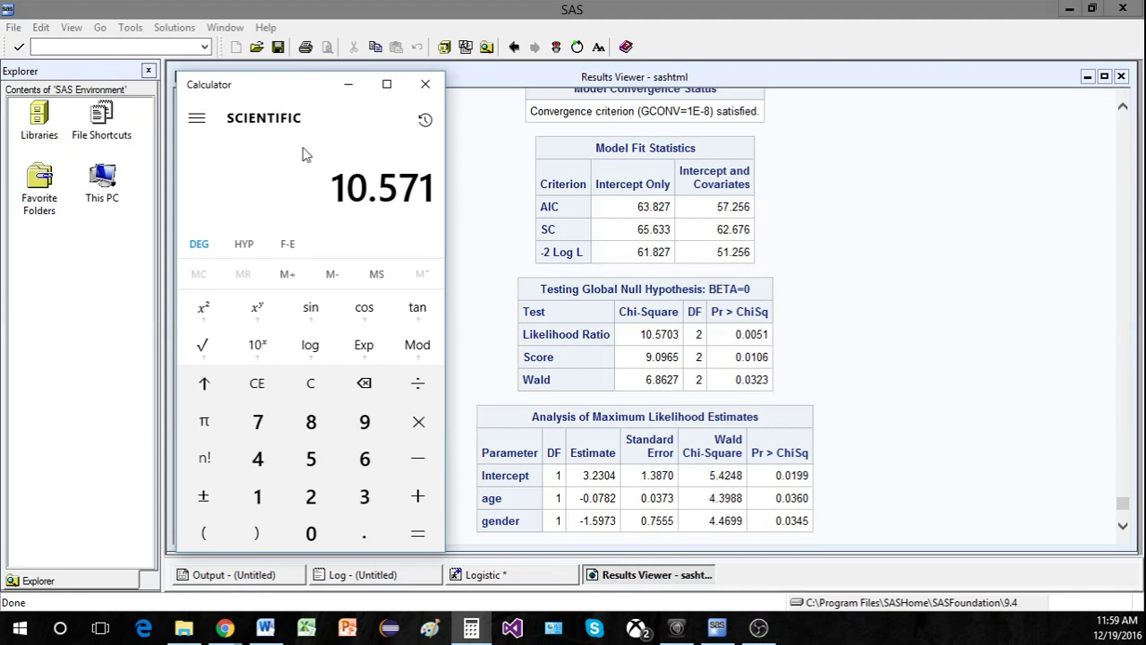
{"action": "left_click", "coordinate": [425, 84]}
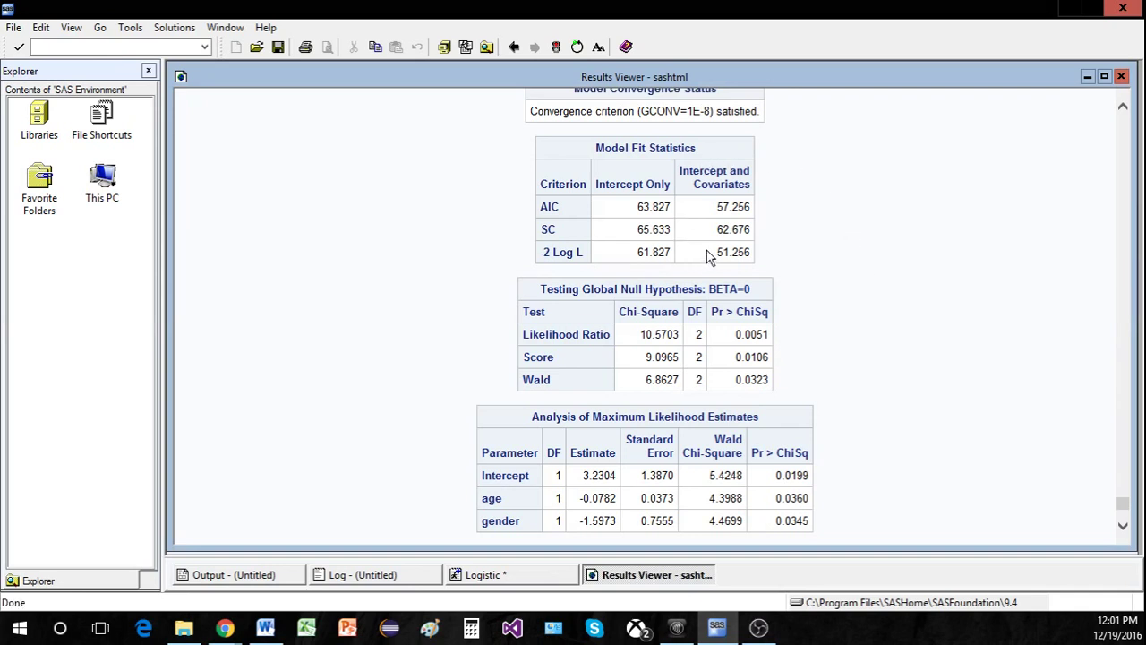
{"action": "left_click_drag", "start_coordinate": [715, 253], "coordinate": [757, 253]}
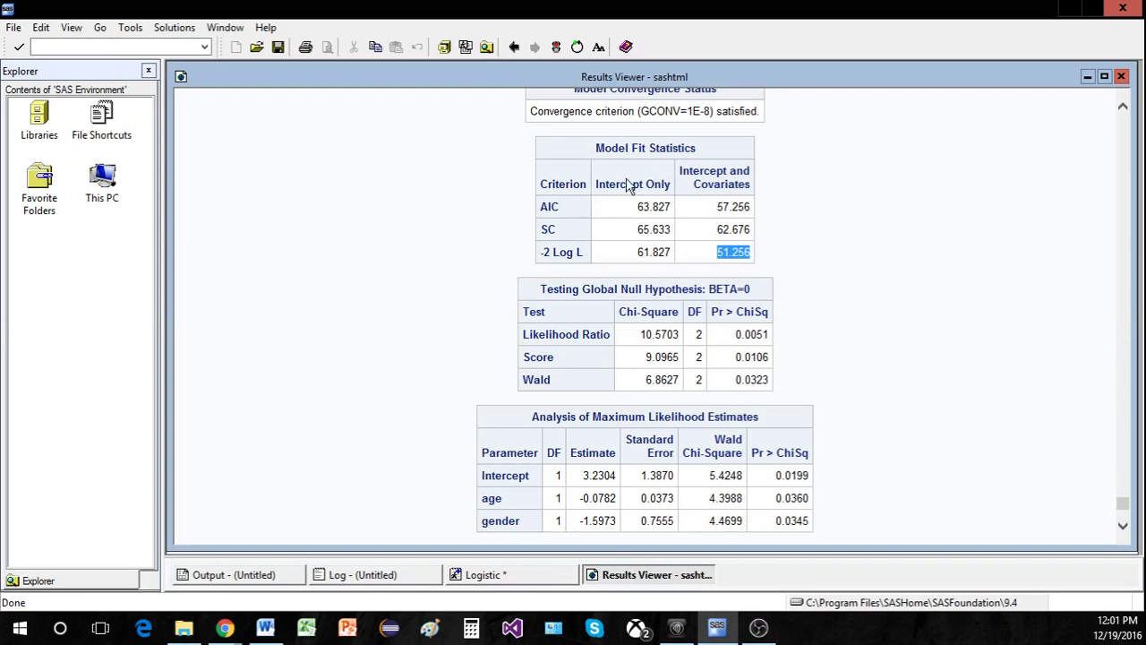
{"action": "left_click", "coordinate": [795, 269]}
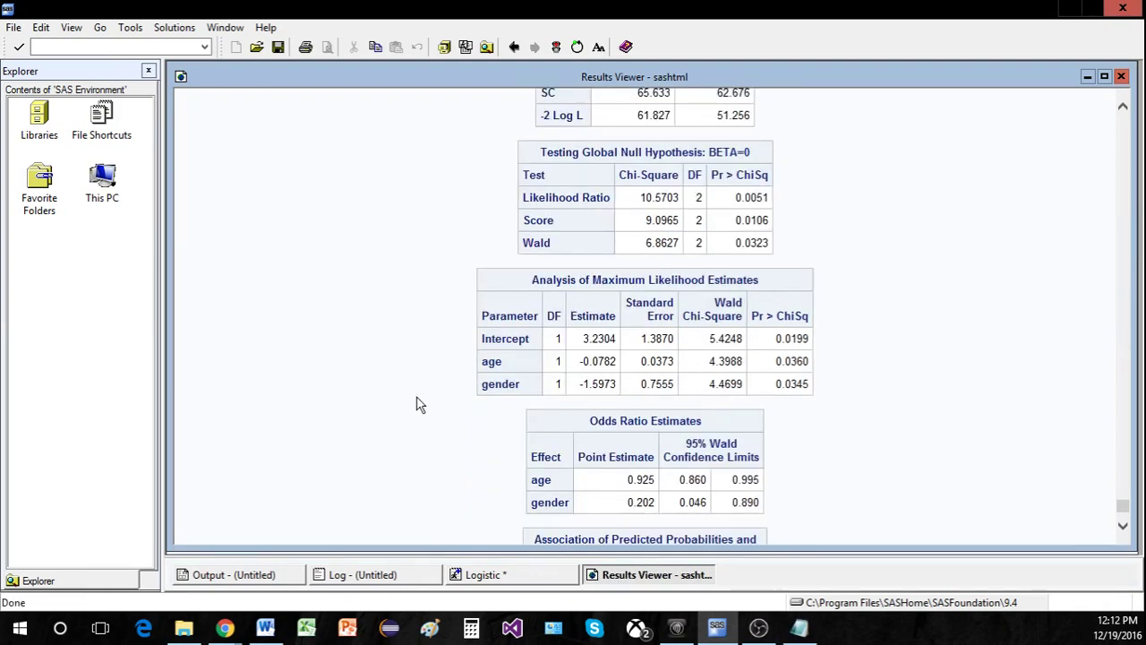
Below PROC LOGISTIC, add comments asking "What are the odds that a female 1-year old child will survive?" and giving "P/(1 - P) = e^(3.2304 -0.0782*AGE - 1.5973*GENDER)"
{"action": "left_click", "coordinate": [509, 575]}
{"action": "left_click", "coordinate": [374, 457]}
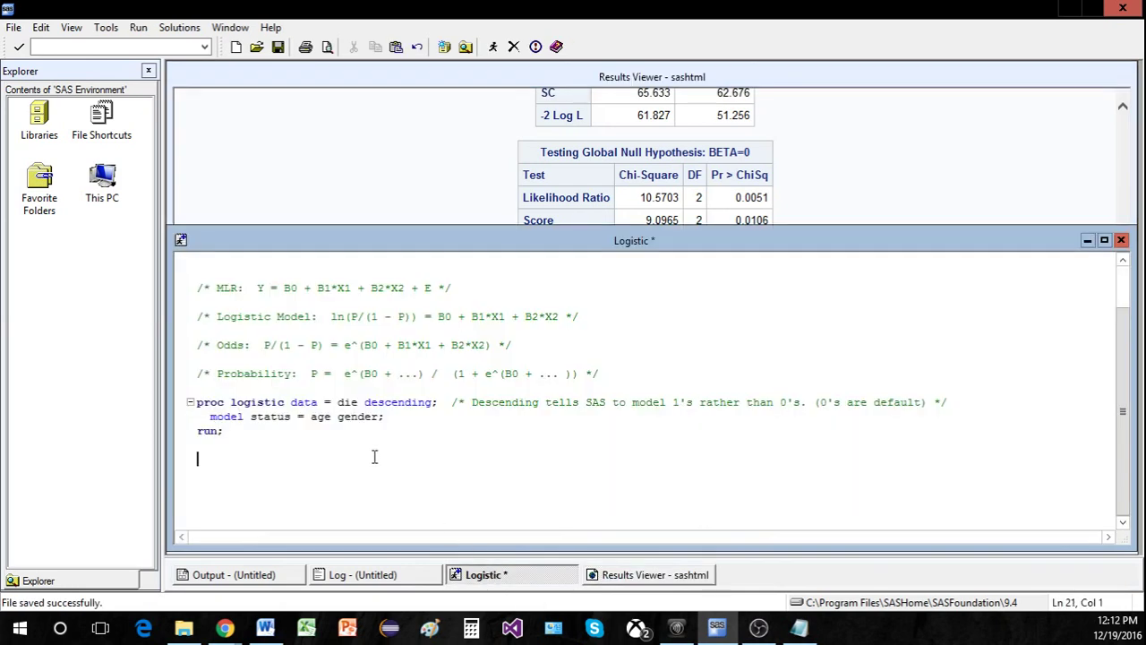
{"action": "type", "text": "/* What are the odds that a female 1-year old child will survive? */"}
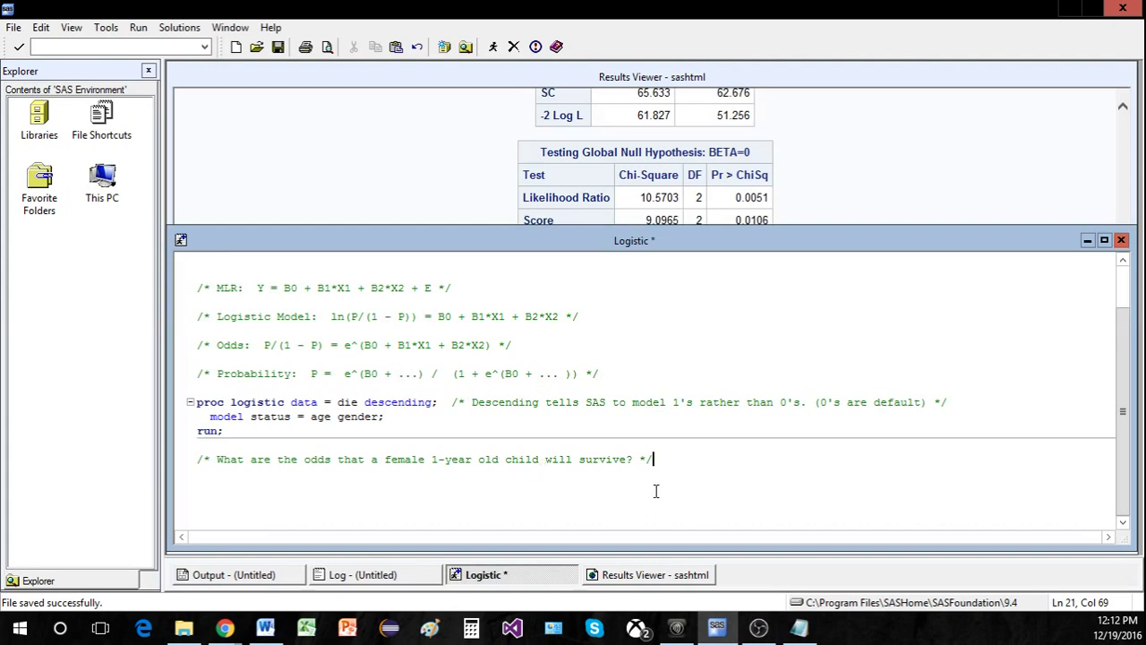
{"action": "key", "text": "Return"}
{"action": "key", "text": "Return"}
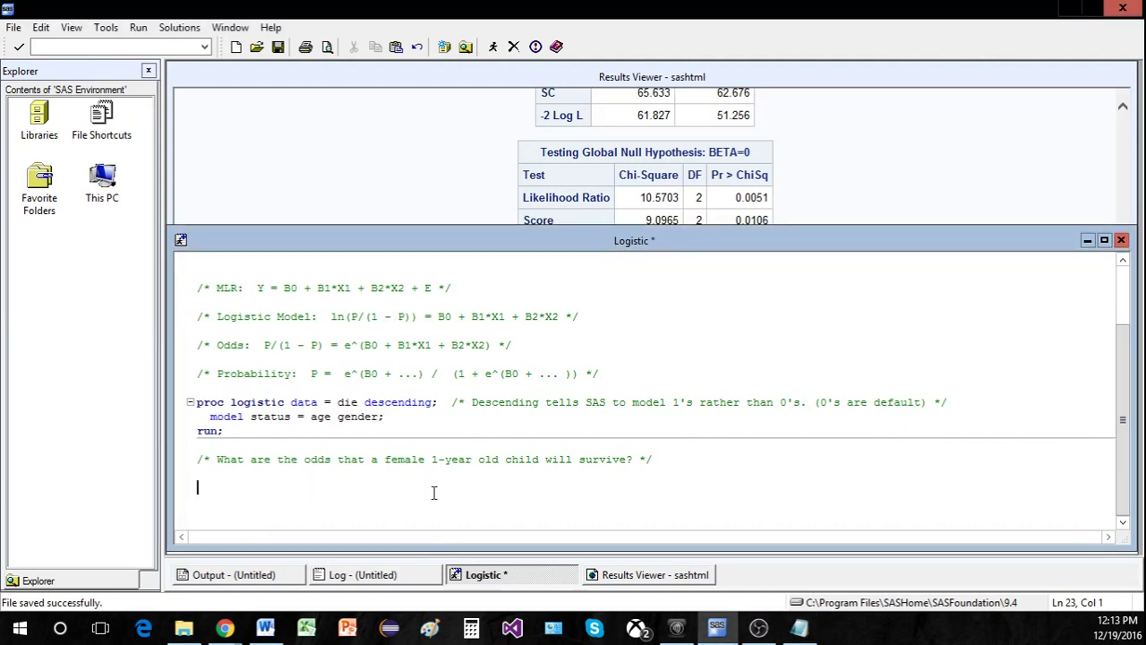
{"action": "type", "text": "/* P/(1 - P) = e^(3.2304 -0.0782*AGE - 1.5973*GENDER)  */"}
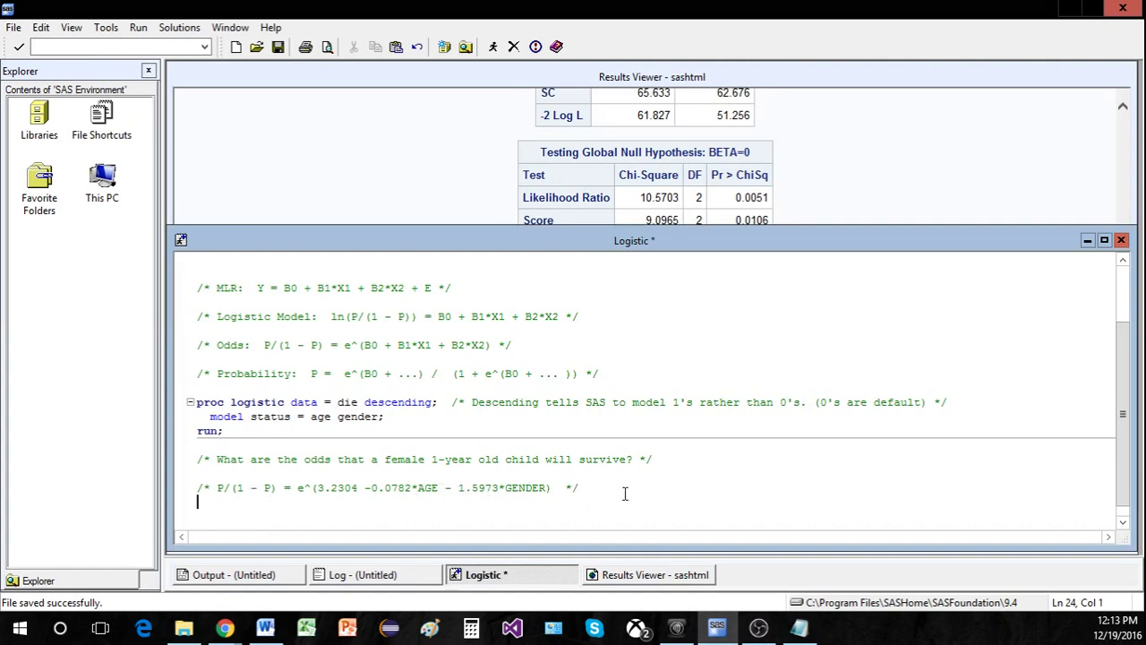
{"action": "key", "text": "Return"}
Examine the odds question, the P/(1 - P) term of the formula and the gender code for female in the input comment
{"action": "double_click", "coordinate": [333, 459]}
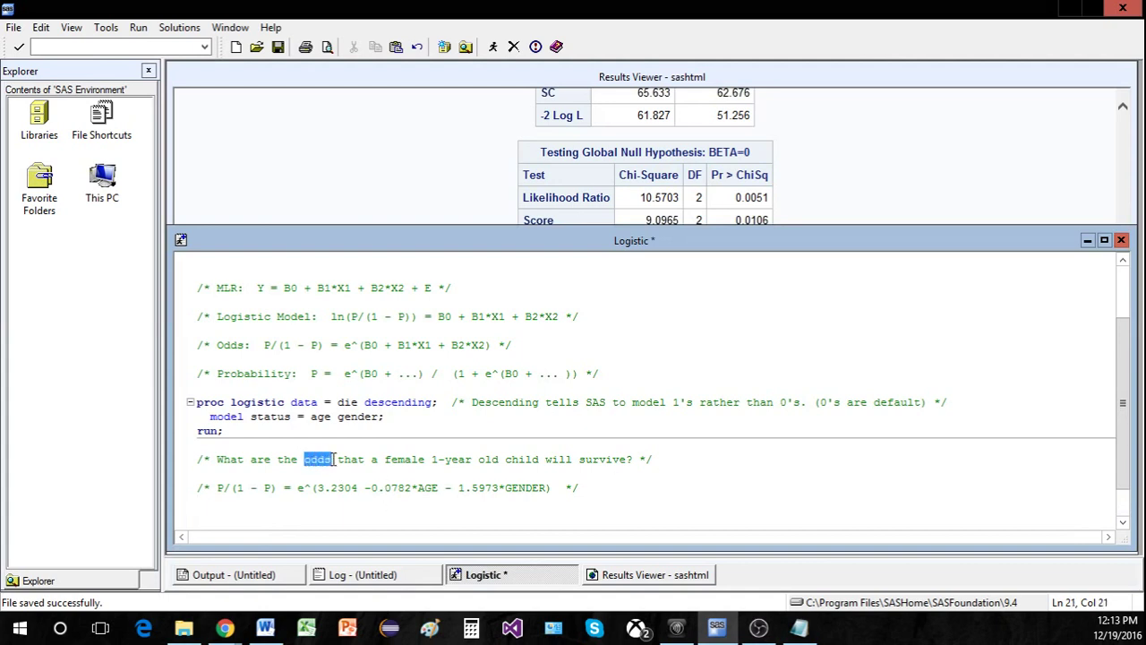
{"action": "left_click", "coordinate": [426, 502]}
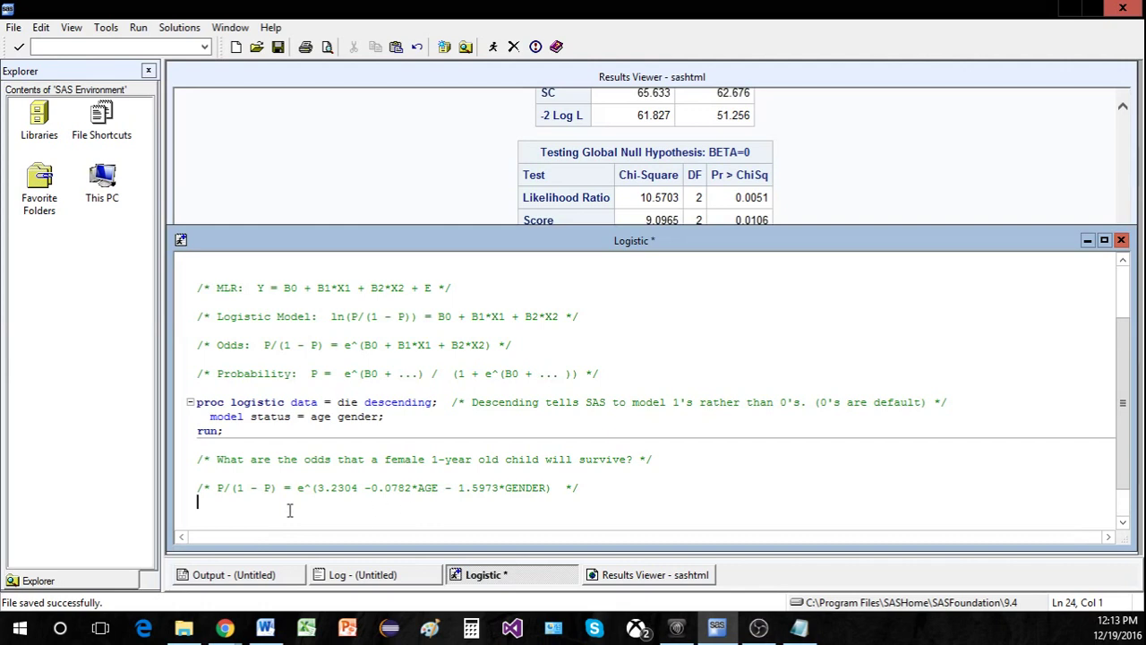
{"action": "left_click_drag", "start_coordinate": [212, 488], "coordinate": [280, 488]}
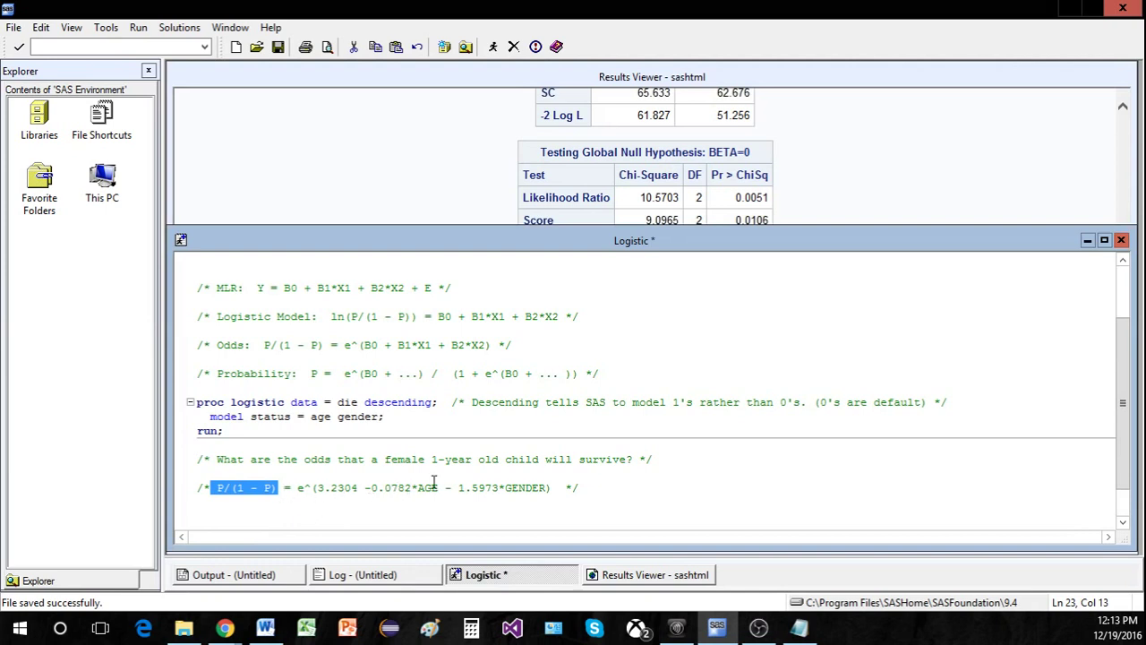
{"action": "left_click", "coordinate": [564, 471]}
{"action": "scroll", "coordinate": [596, 448], "scroll_direction": "up", "scroll_amount": 2}
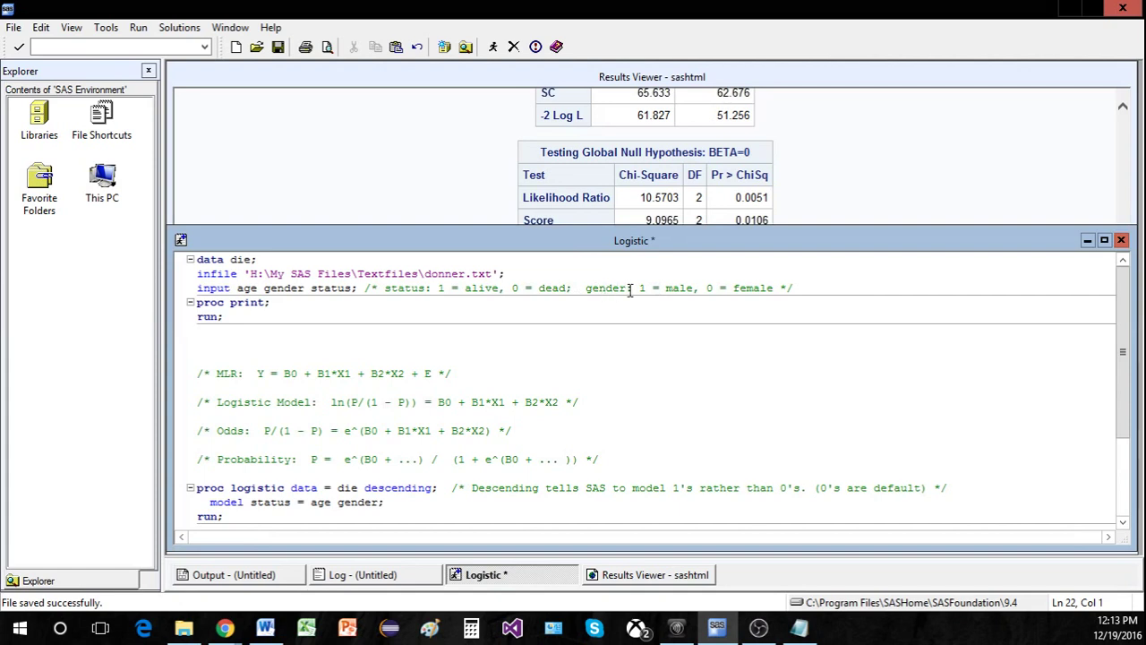
{"action": "left_click_drag", "start_coordinate": [707, 287], "coordinate": [776, 288]}
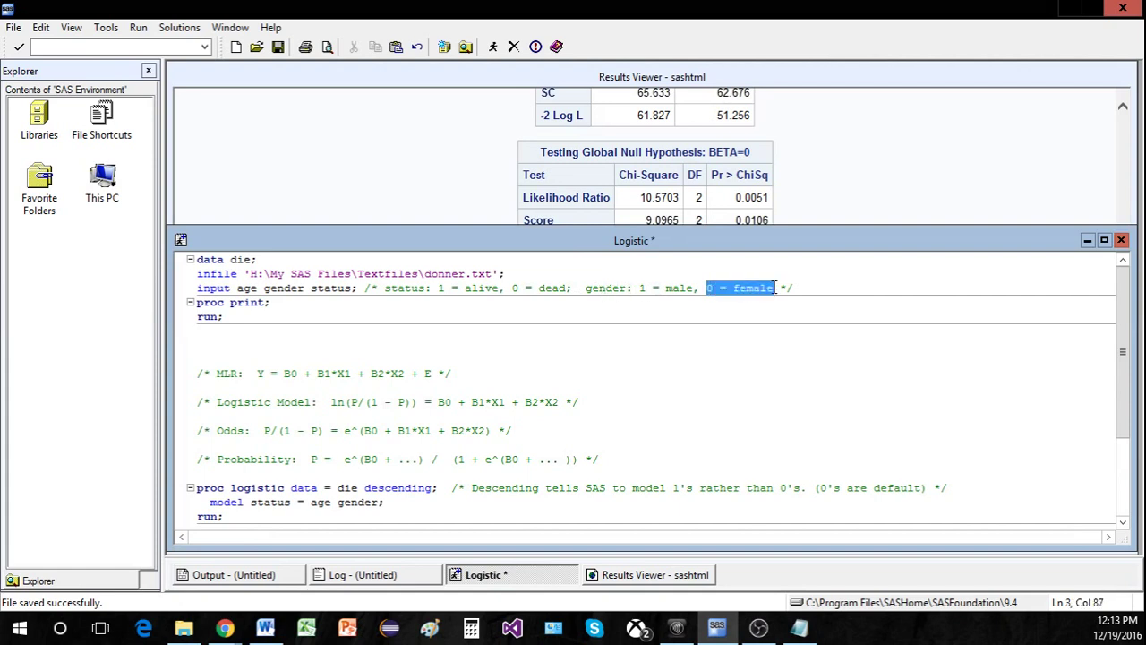
Examine the gender term, 1.5973*GENDER, in the odds formula comment below PROC LOGISTIC
{"action": "left_click", "coordinate": [564, 390]}
{"action": "scroll", "coordinate": [563, 394], "scroll_direction": "down", "scroll_amount": 4}
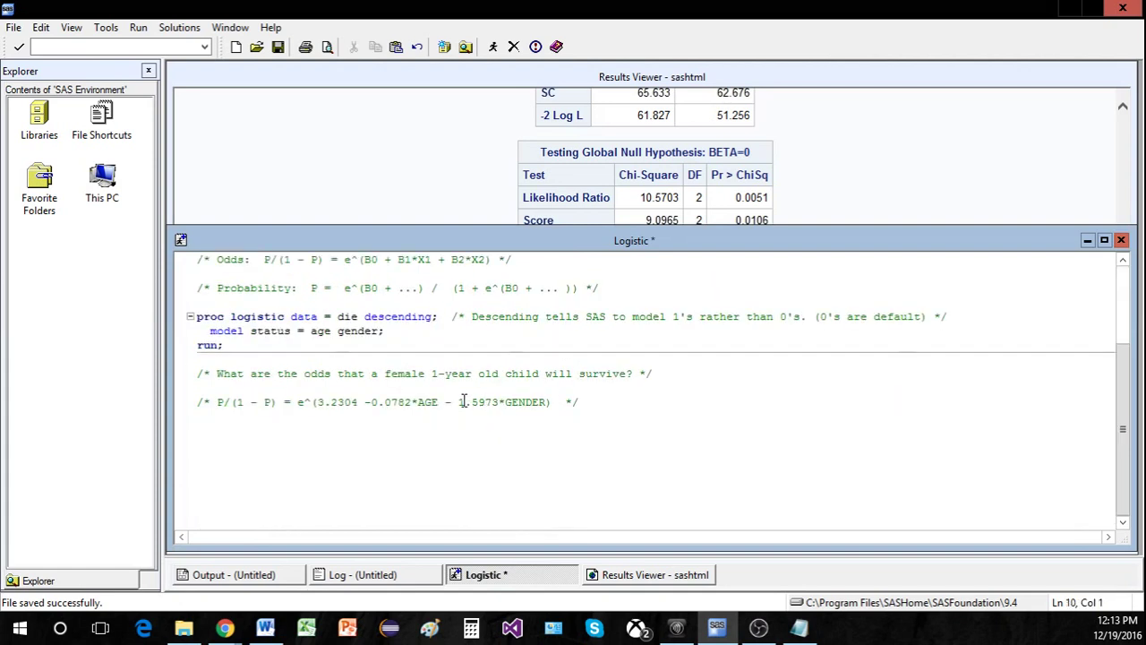
{"action": "left_click_drag", "start_coordinate": [454, 402], "coordinate": [564, 402]}
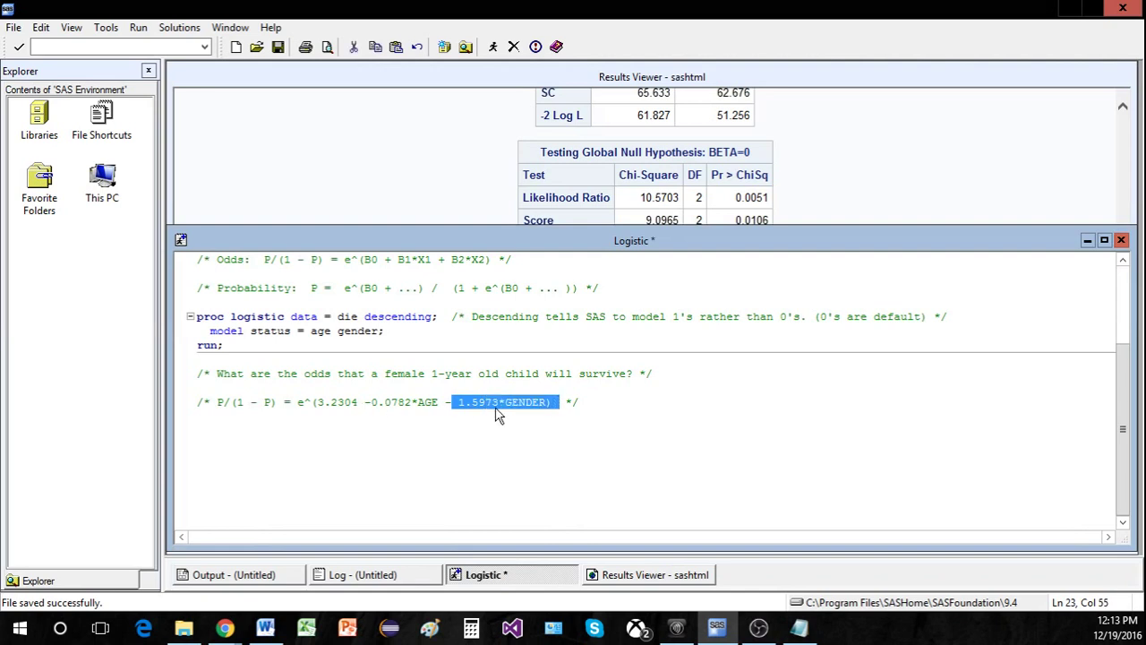
{"action": "left_click", "coordinate": [337, 415]}
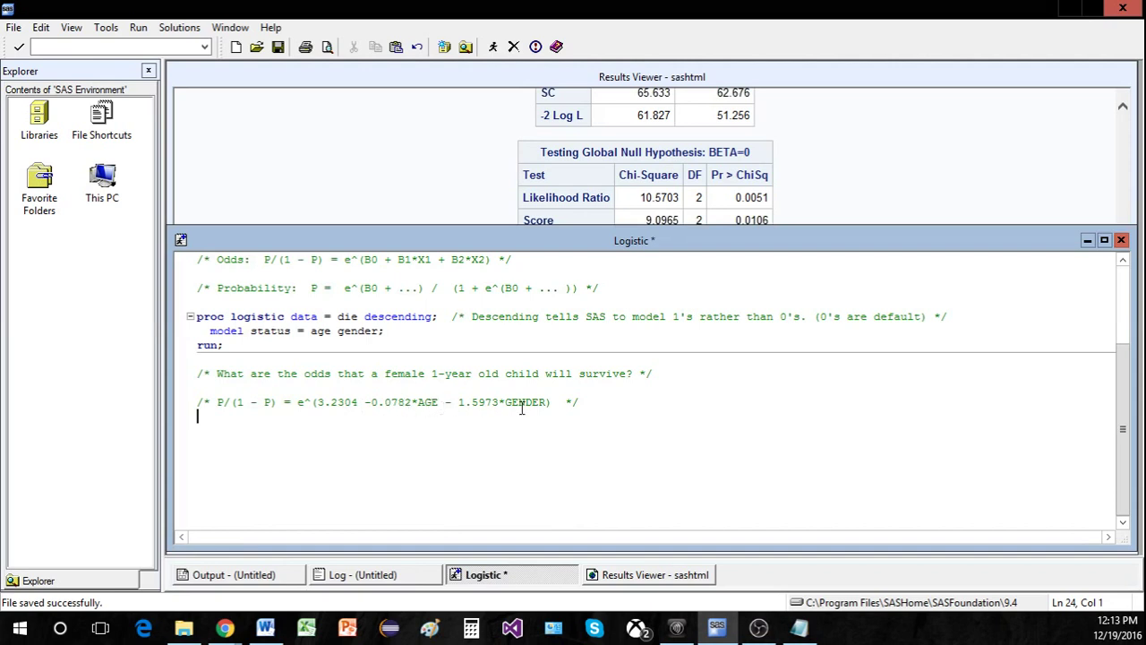
Append "= 23.39" as the result inside the odds formula comment and save the program
{"action": "left_click", "coordinate": [564, 403]}
{"action": "type", "text": "=  23.39"}
{"action": "key", "text": "Return"}
{"action": "key", "text": "Return"}
{"action": "key", "text": "ctrl+s"}
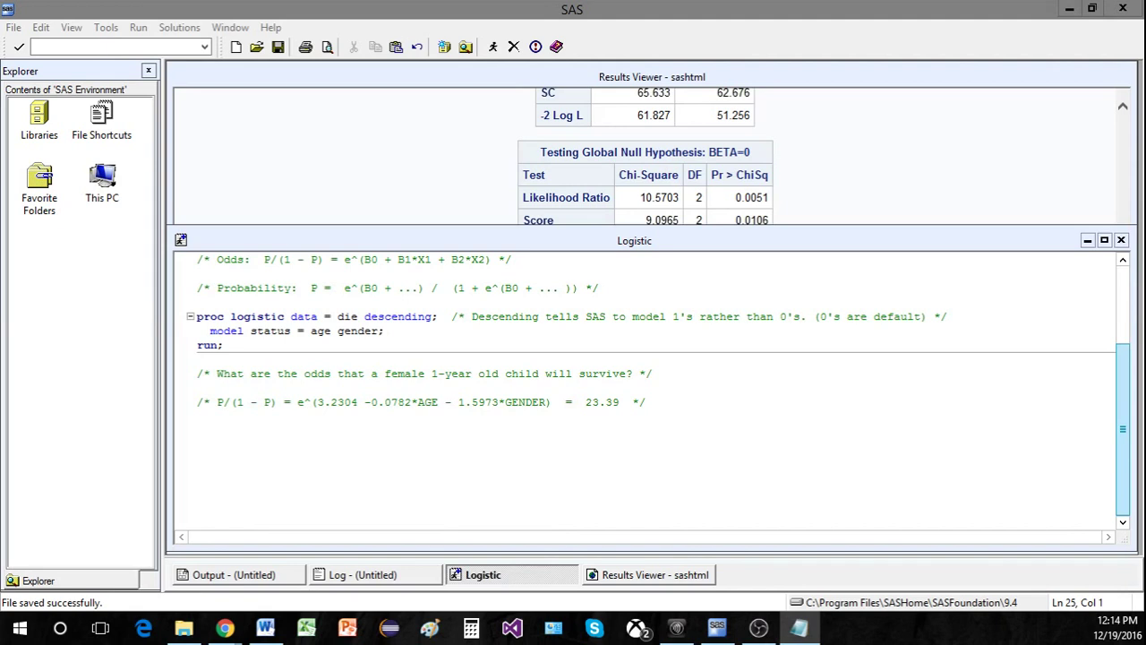
Below the odds formula, add the comment "What is the probability that female 1-year old child will survive?"
{"action": "left_click", "coordinate": [358, 432]}
{"action": "type", "text": "/* What is the probability that female 1-year old child will survive?  */"}
{"action": "key", "text": "Return"}
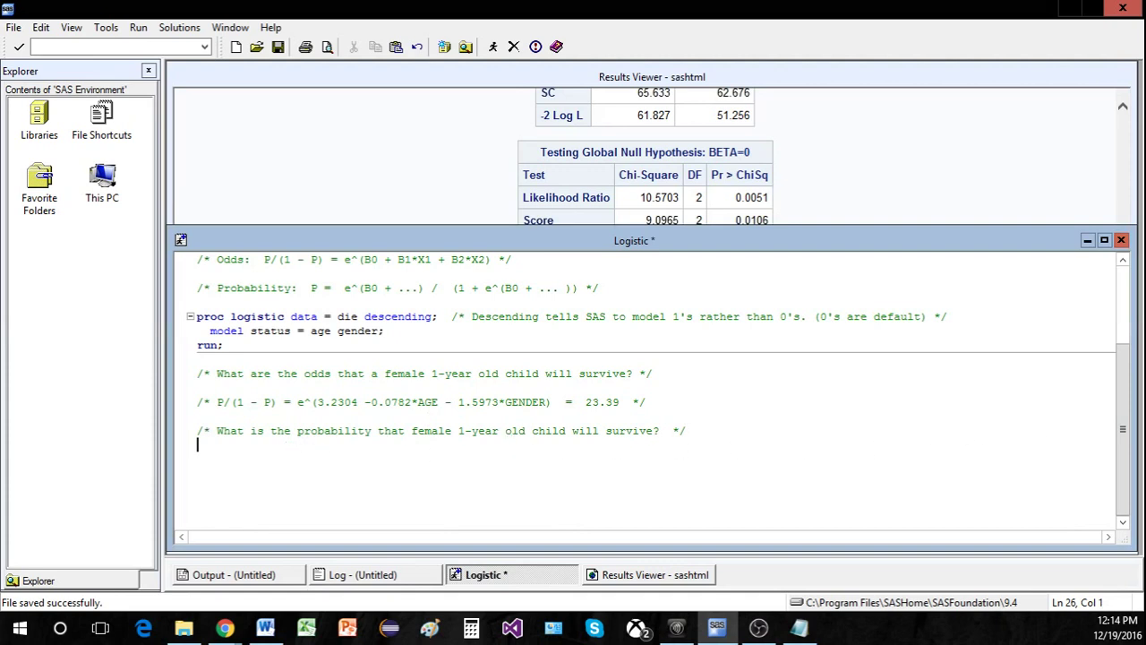
Below the probability question, enter "Probability: P = 23.39 / (1 + 23.39)" and put the comment opener /* in front of it
{"action": "key", "text": "alt+Tab"}
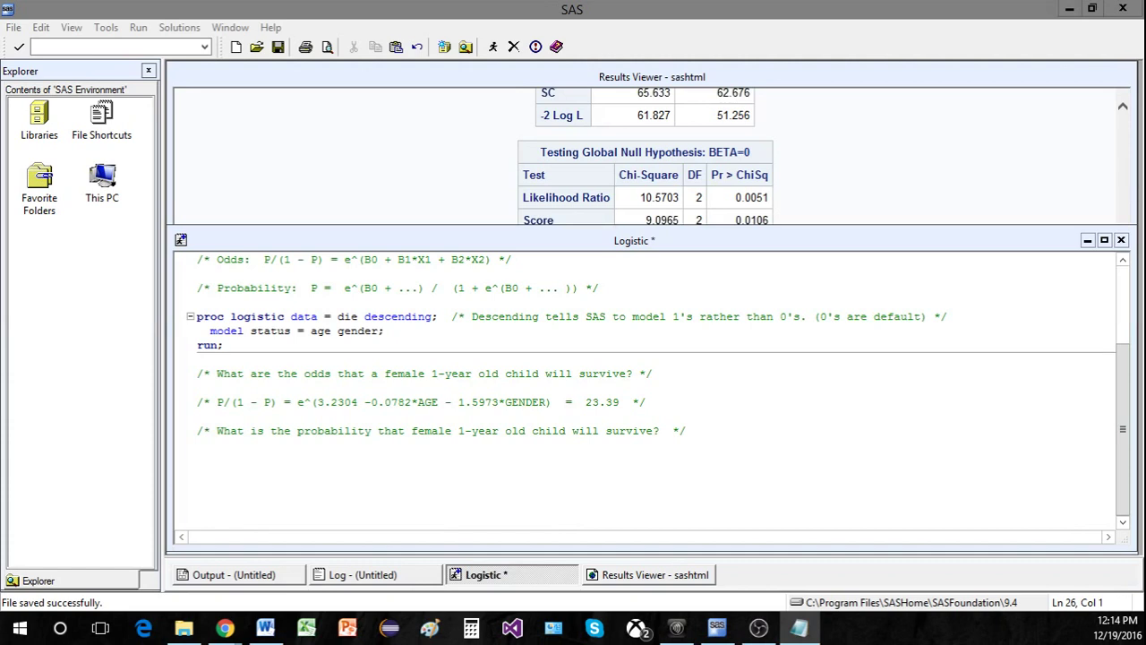
{"action": "left_click", "coordinate": [209, 469]}
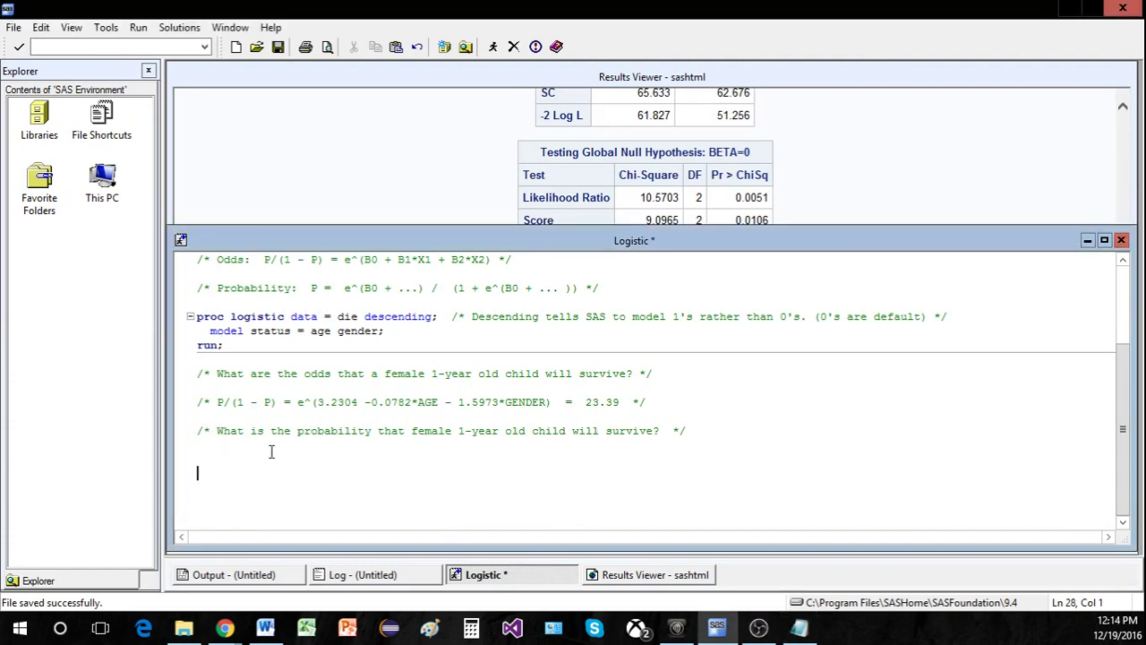
{"action": "type", "text": "Probability:  P =  23.39 / (1 + 23.39)"}
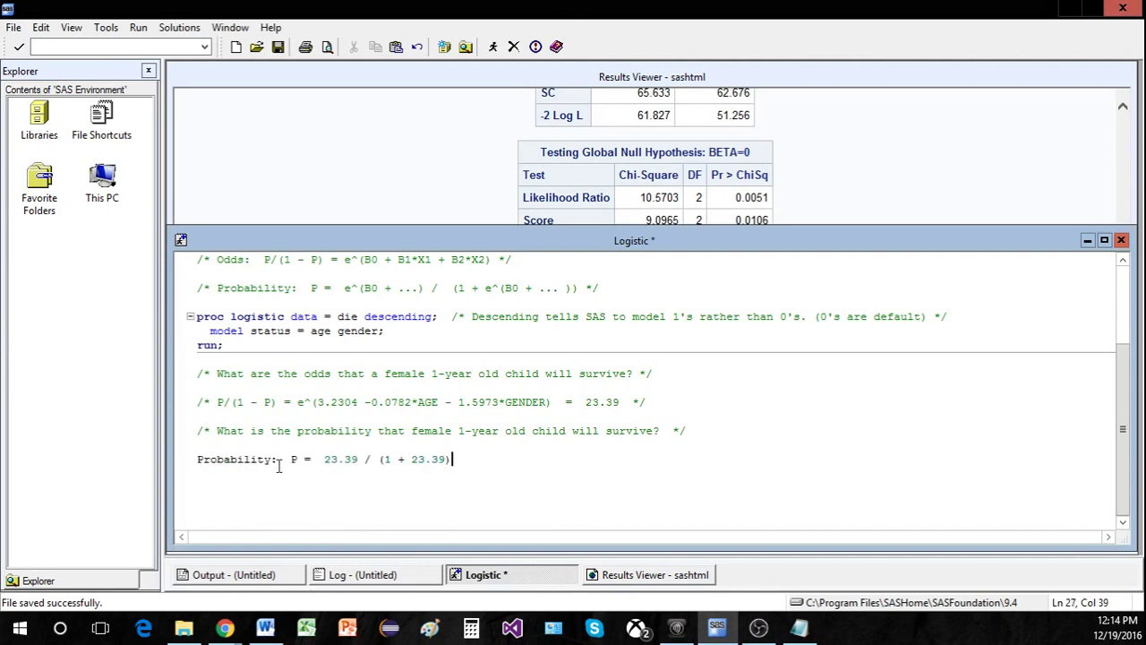
{"action": "left_click", "coordinate": [190, 461]}
{"action": "left_click", "coordinate": [308, 459]}
{"action": "type", "text": "*/"}
{"action": "key", "text": "BackSpace"}
{"action": "key", "text": "BackSpace"}
{"action": "type", "text": "/*"}
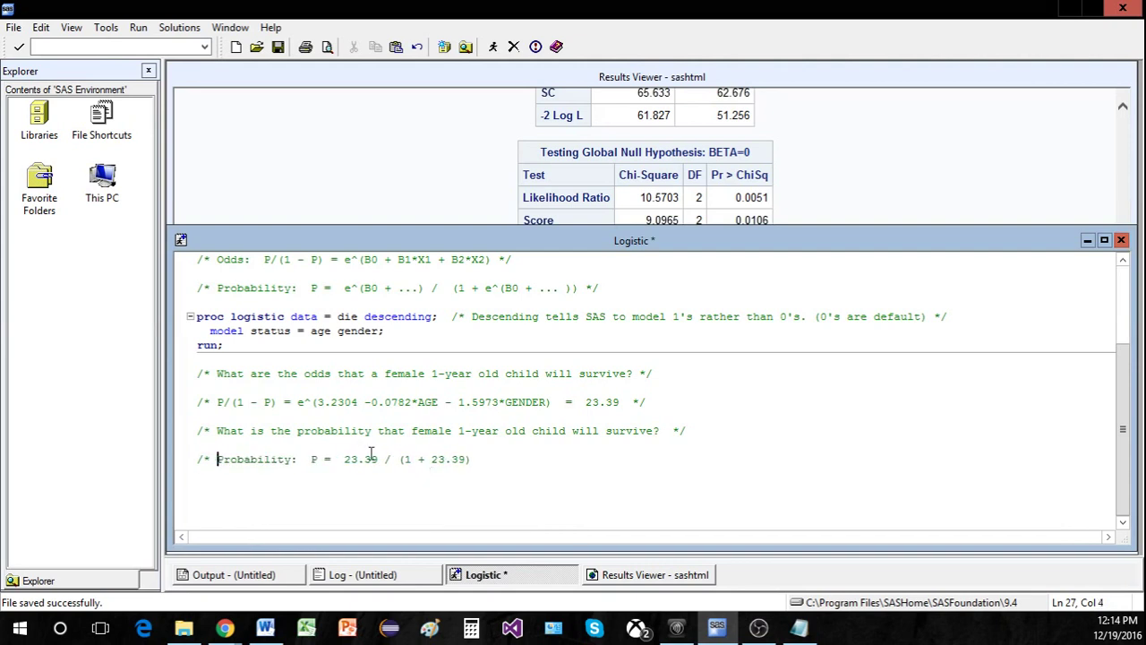
Append "= 0.959 = 95.9%" to the probability line, close the comment with */ and save the program
{"action": "left_click", "coordinate": [493, 459]}
{"action": "type", "text": "= "}
{"action": "type", "text": "0.959"}
{"action": "type", "text": " = "}
{"action": "type", "text": "95.9"}
{"action": "type", "text": "%"}
{"action": "type", "text": " /*"}
{"action": "key", "text": "BackSpace"}
{"action": "key", "text": "BackSpace"}
{"action": "type", "text": "*/"}
{"action": "left_click", "coordinate": [650, 445]}
{"action": "key", "text": "ctrl+s"}
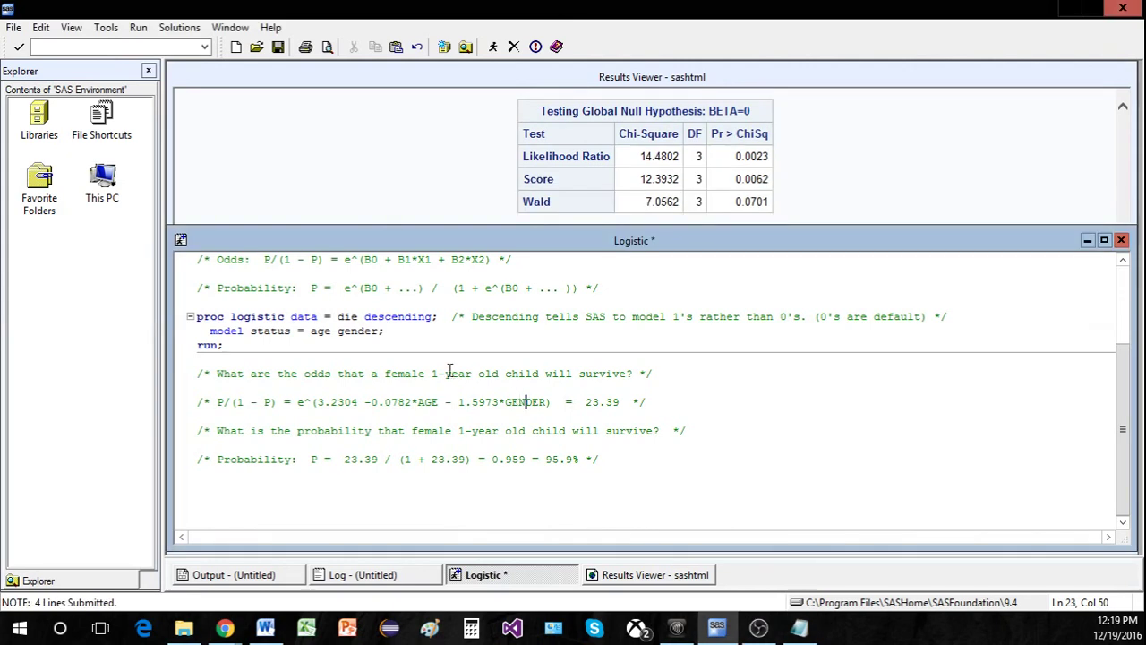
Add the interaction term age*gender to the MODEL statement of PROC LOGISTIC
{"action": "key", "text": "Up"}
{"action": "key", "text": "Up"}
{"action": "key", "text": "Up"}
{"action": "key", "text": "Up"}
{"action": "key", "text": "Up"}
{"action": "key", "text": "Left"}
{"action": "type", "text": "age*gender"}
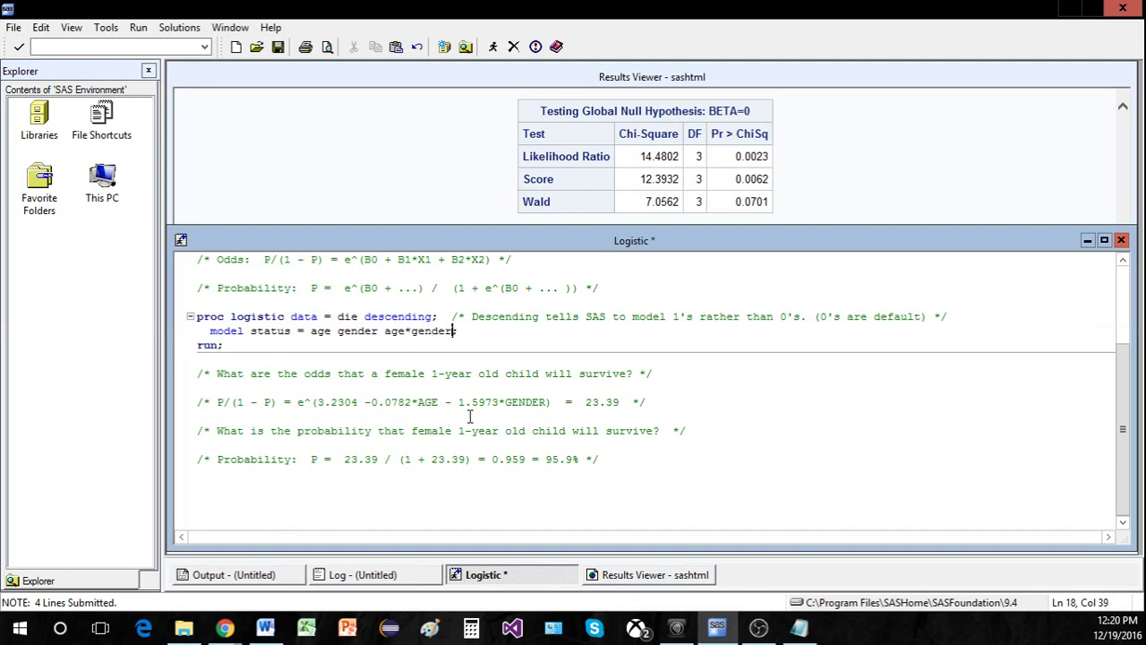
Select the whole PROC LOGISTIC block, from the proc statement through run
{"action": "left_click_drag", "start_coordinate": [240, 345], "coordinate": [177, 319]}
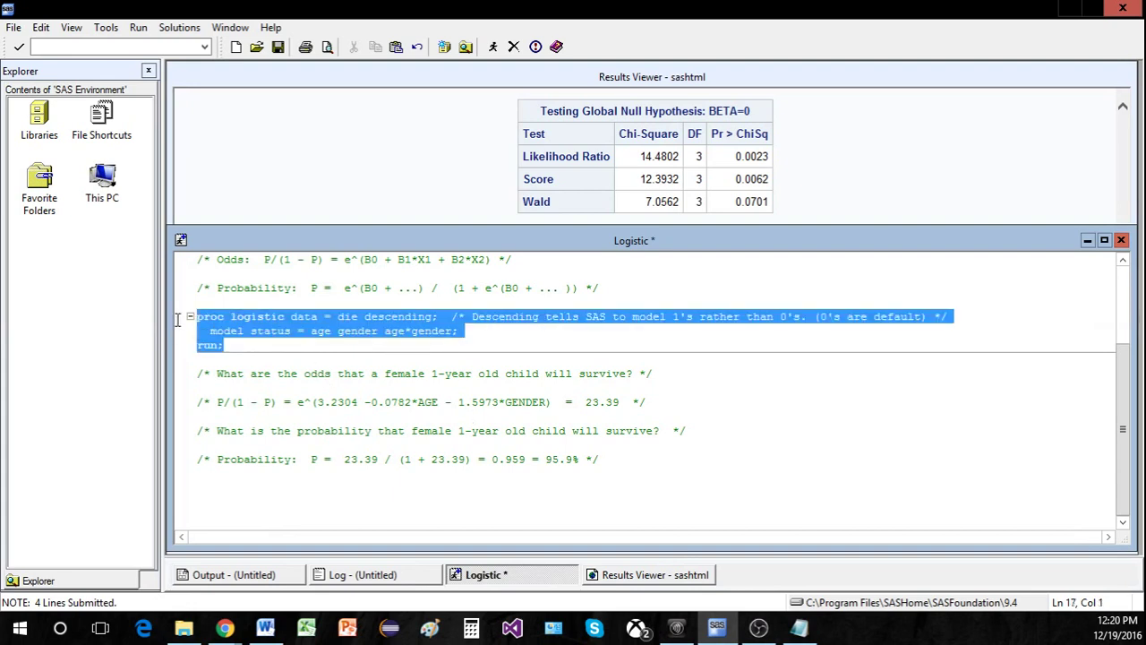
{"action": "left_click", "coordinate": [438, 362]}
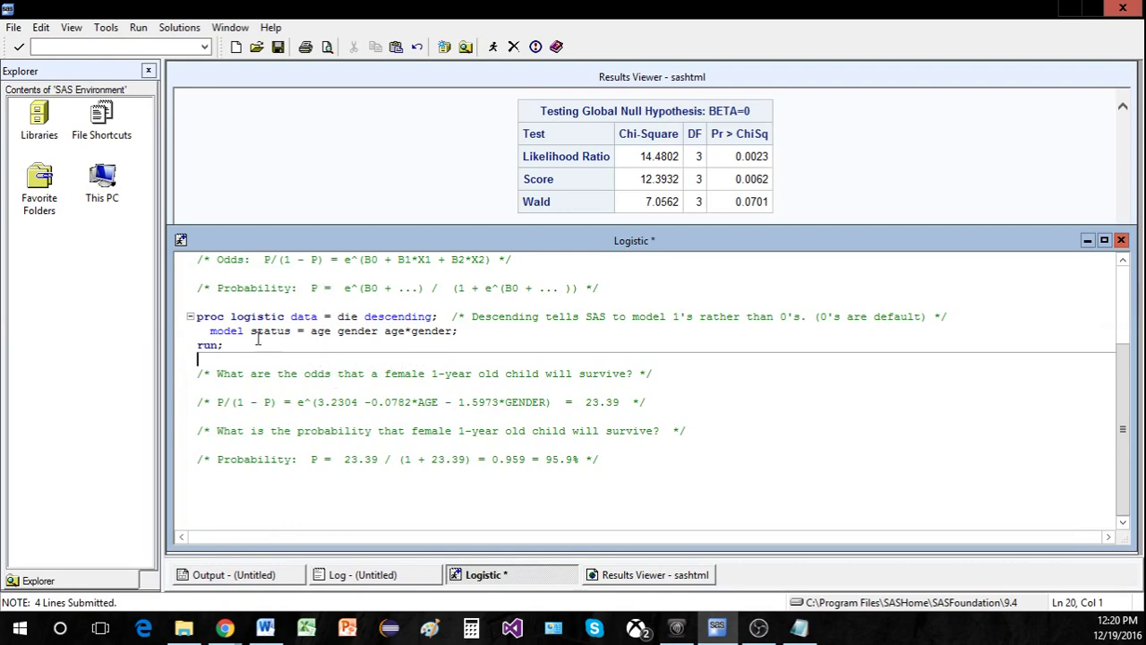
{"action": "left_click", "coordinate": [220, 347]}
{"action": "left_click_drag", "start_coordinate": [250, 346], "coordinate": [192, 316]}
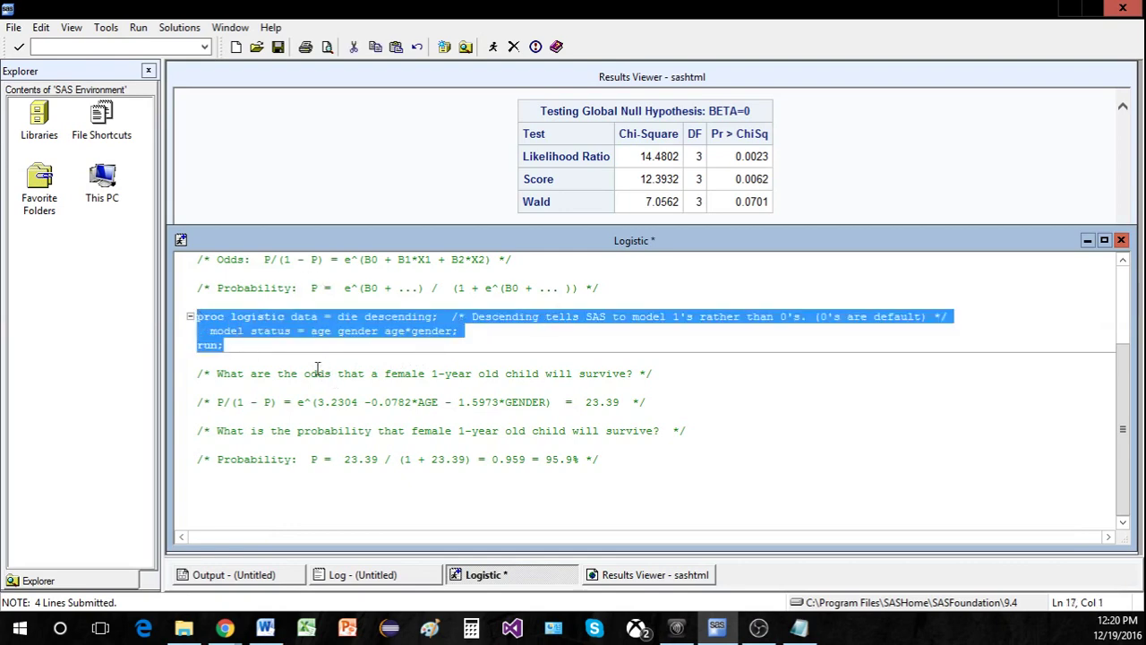